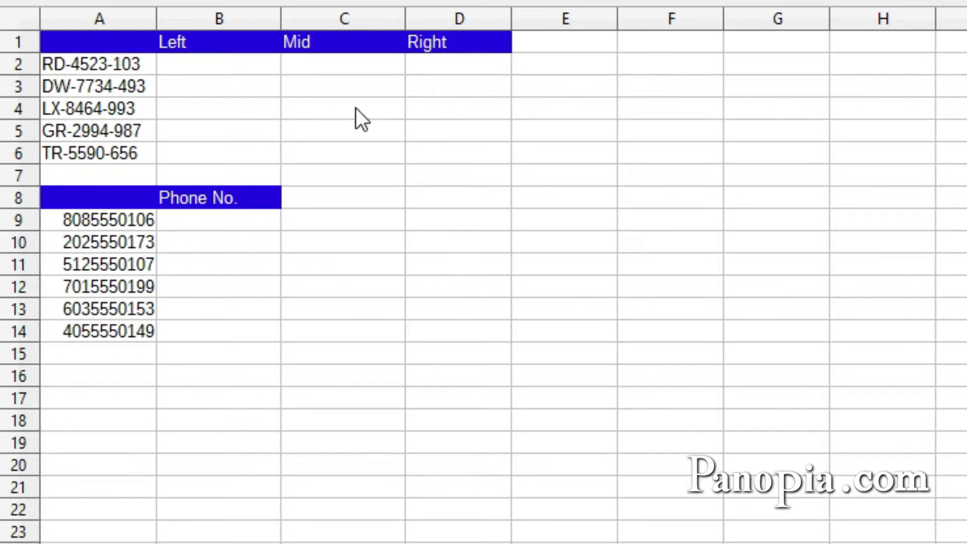
Enter =LEFT(A2,2) in B2 so the Left column shows RD.
click(208, 65)
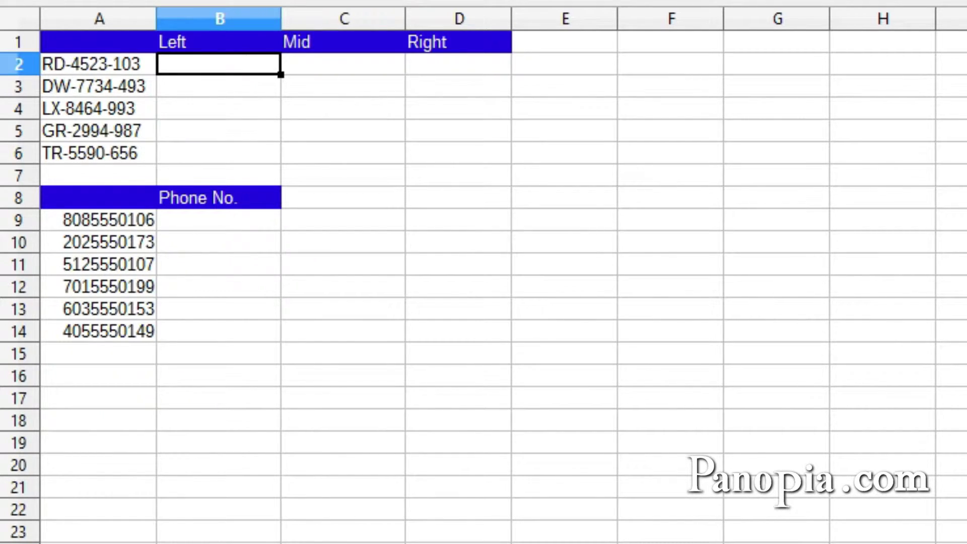
text(=)
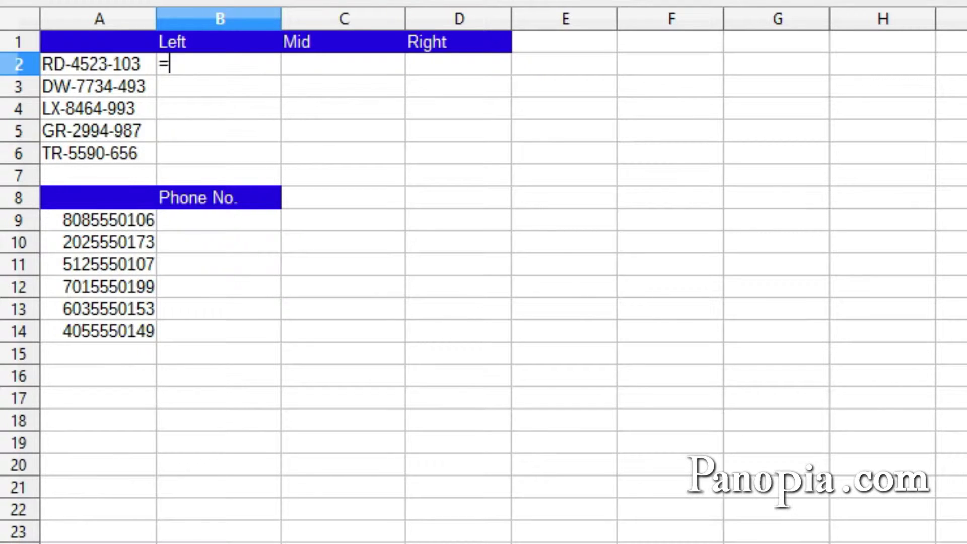
text(left)
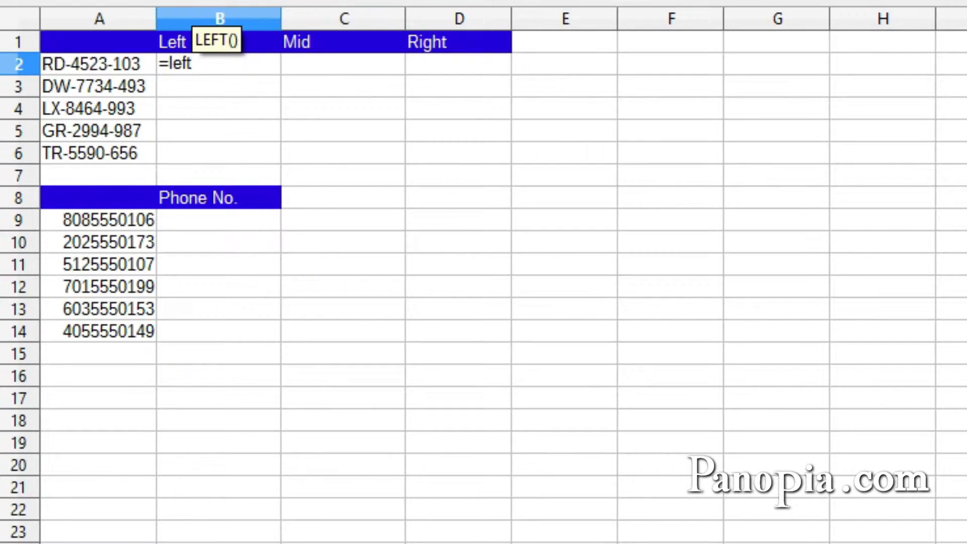
key(Return)
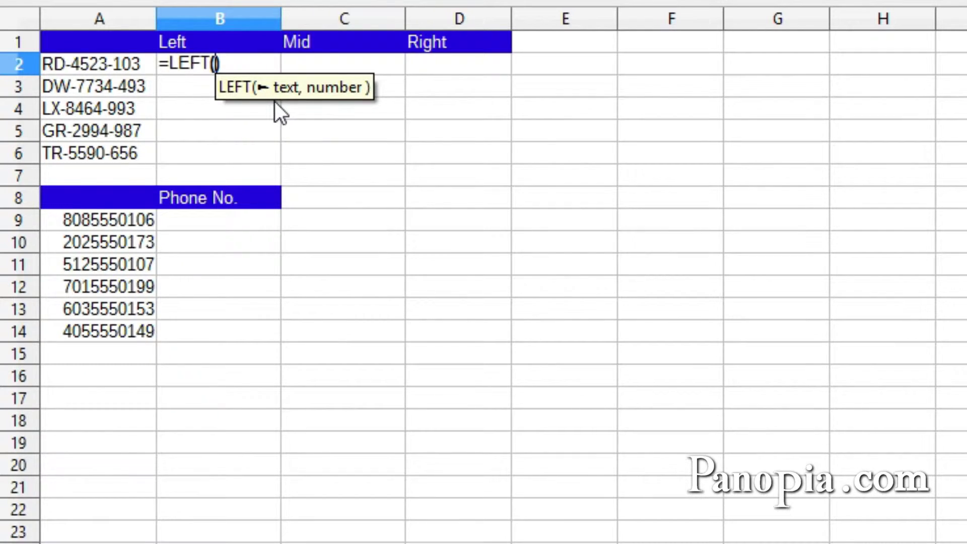
click(103, 68)
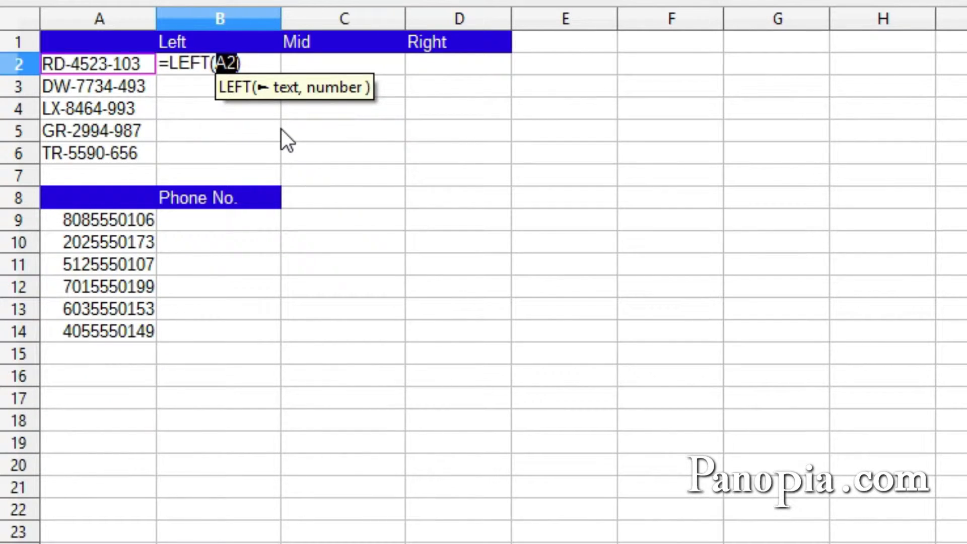
text(,)
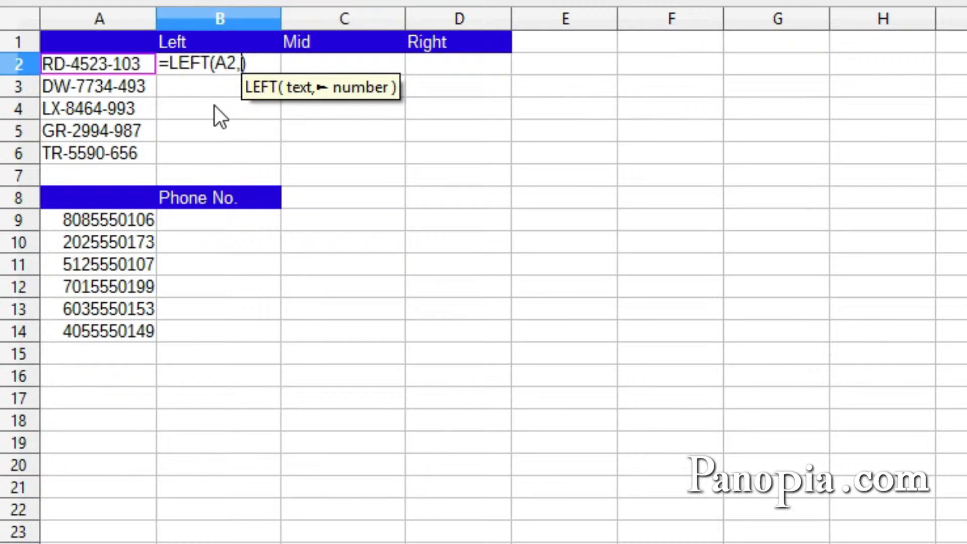
text(2)
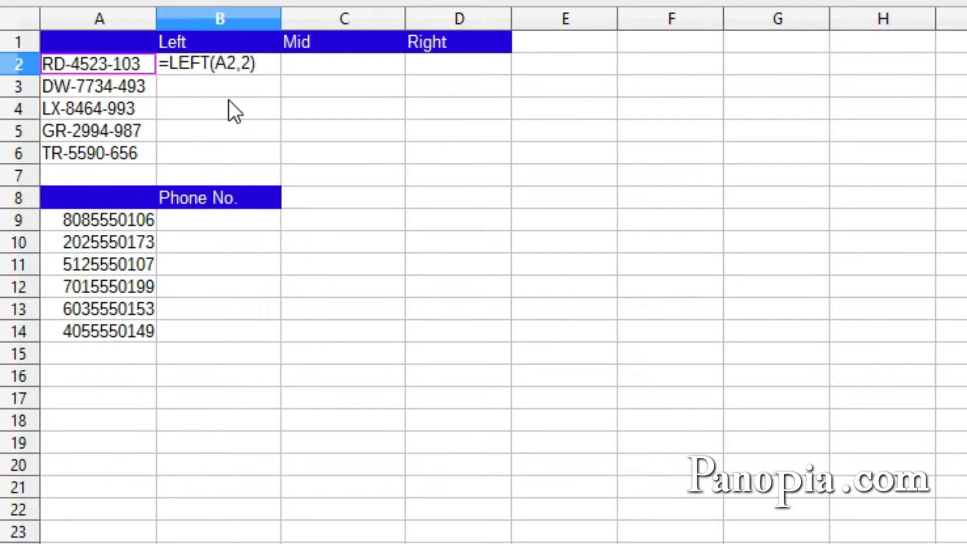
key(Tab)
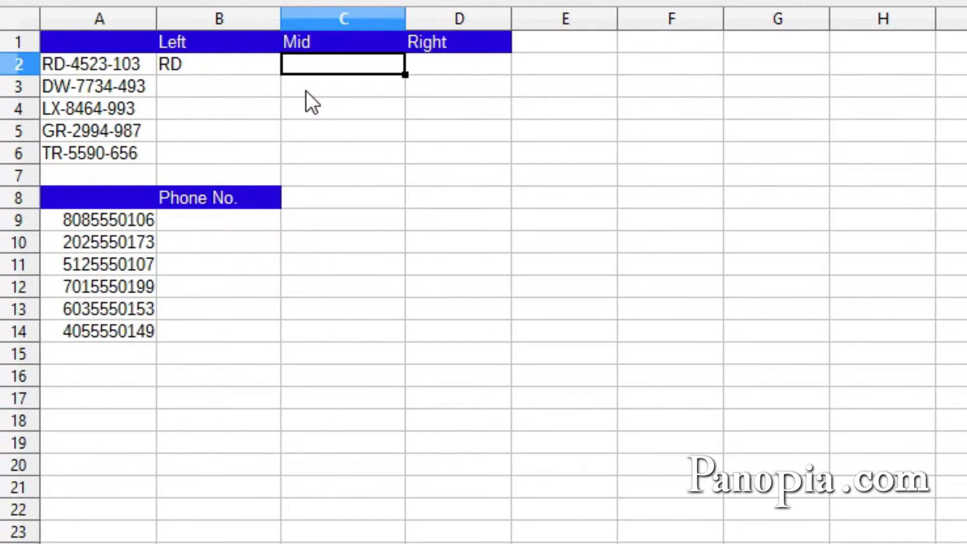
Start the formula =MID(A2,4, in C2 to extract the four middle digits.
text(=)
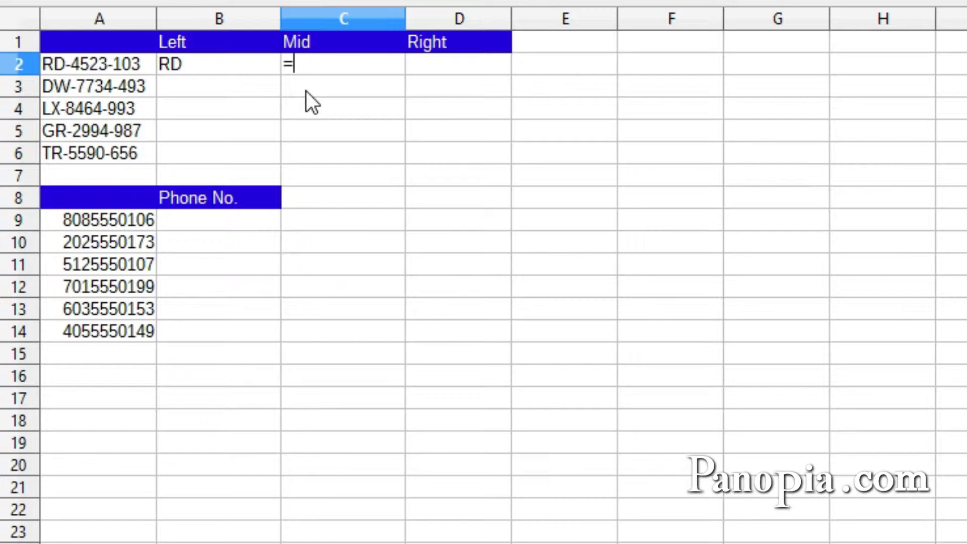
text(mid)
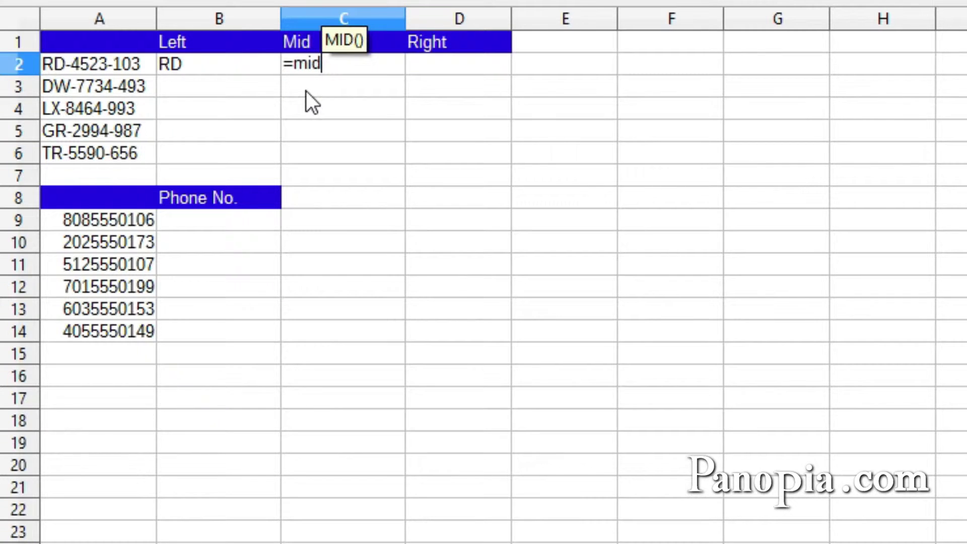
key(Return)
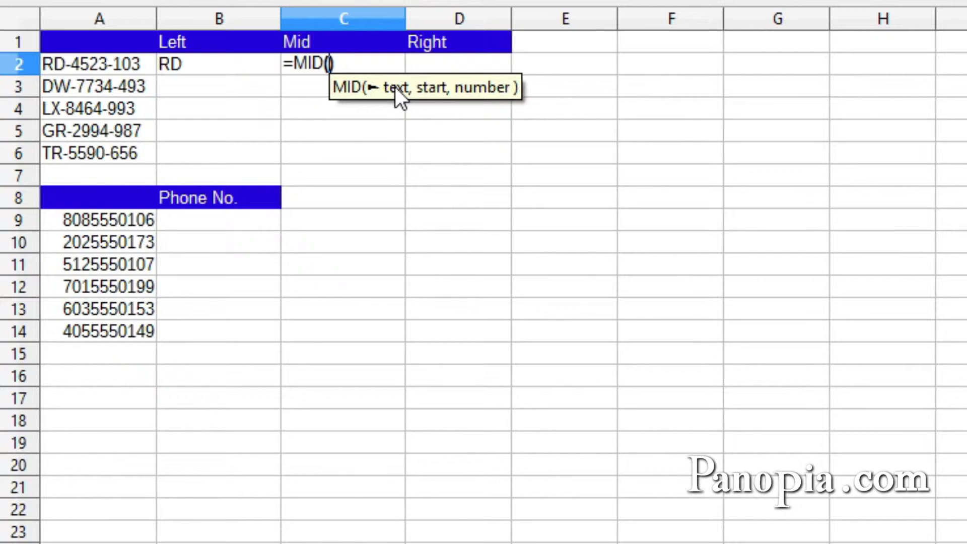
click(103, 58)
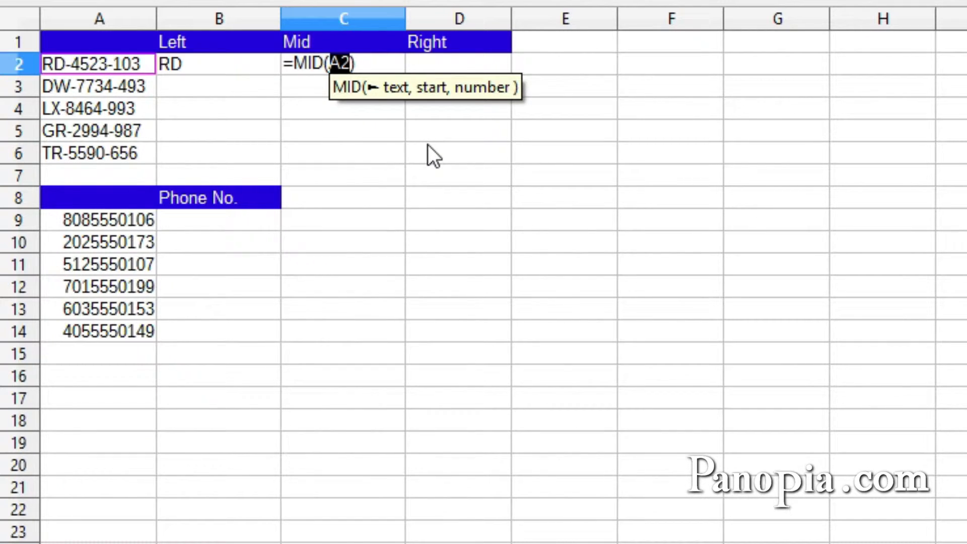
text(,)
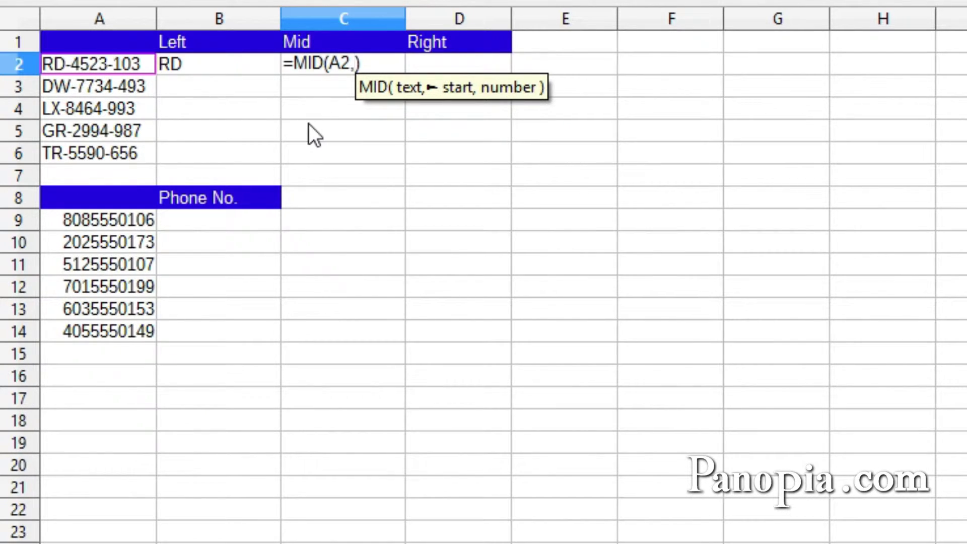
text(4)
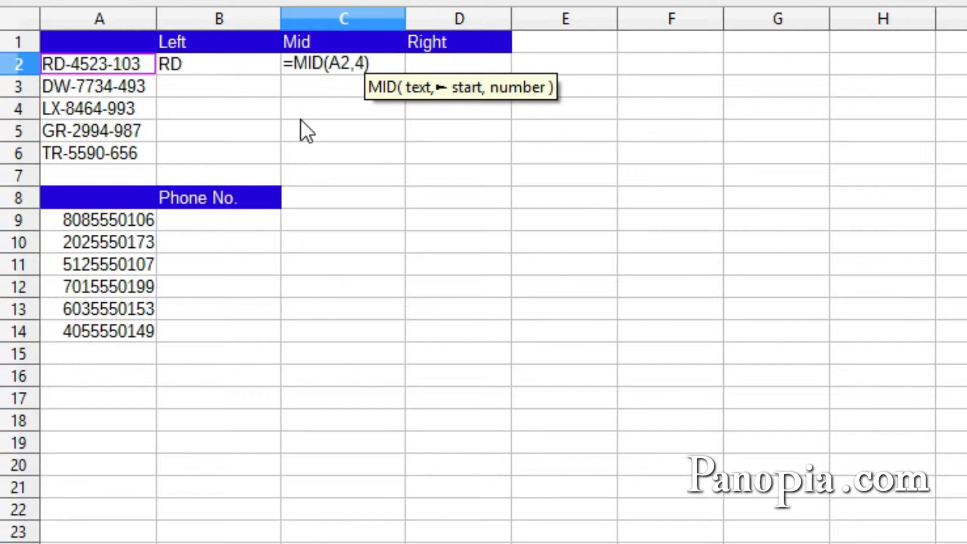
text(,)
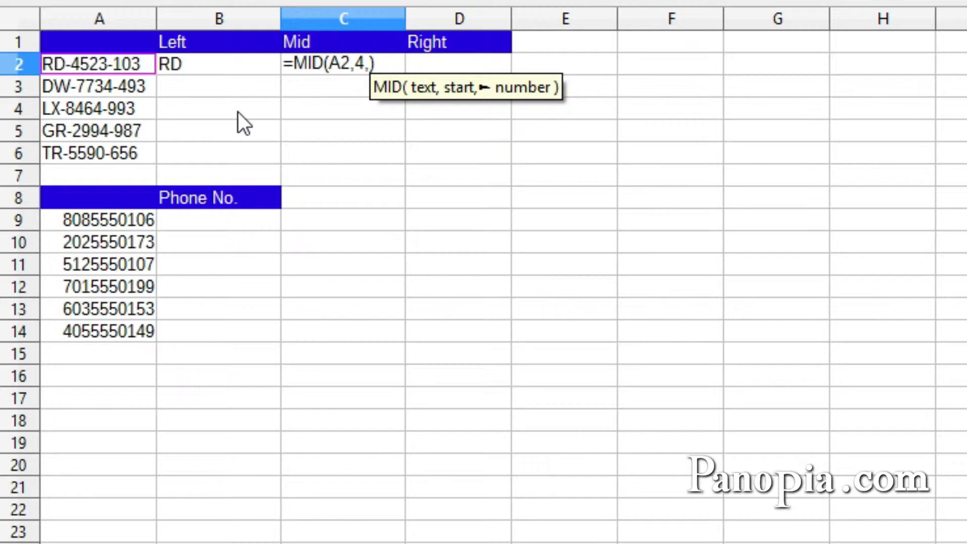
Finish =MID(A2,4,4) in C2 and enter =RIGHT(A2,3) in D2 to show 103.
text(4)
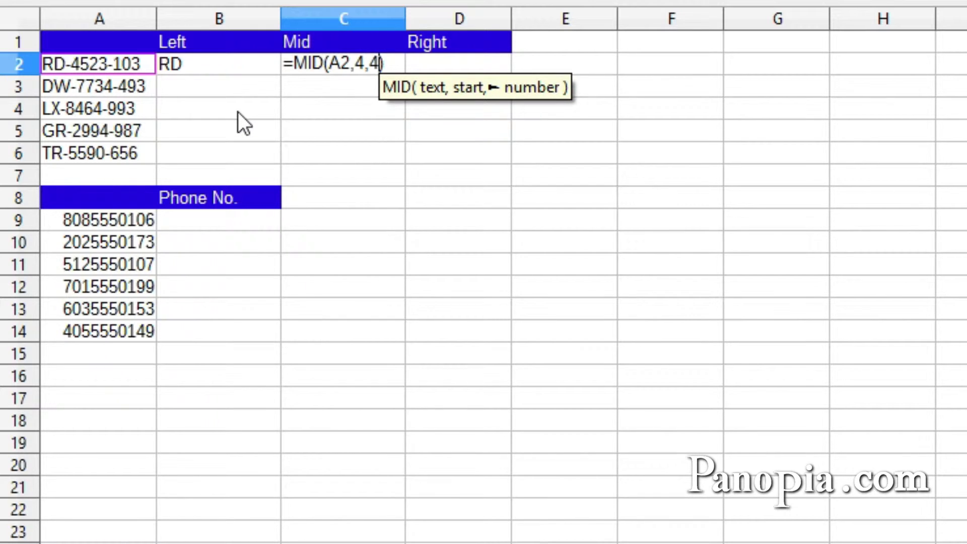
key(Tab)
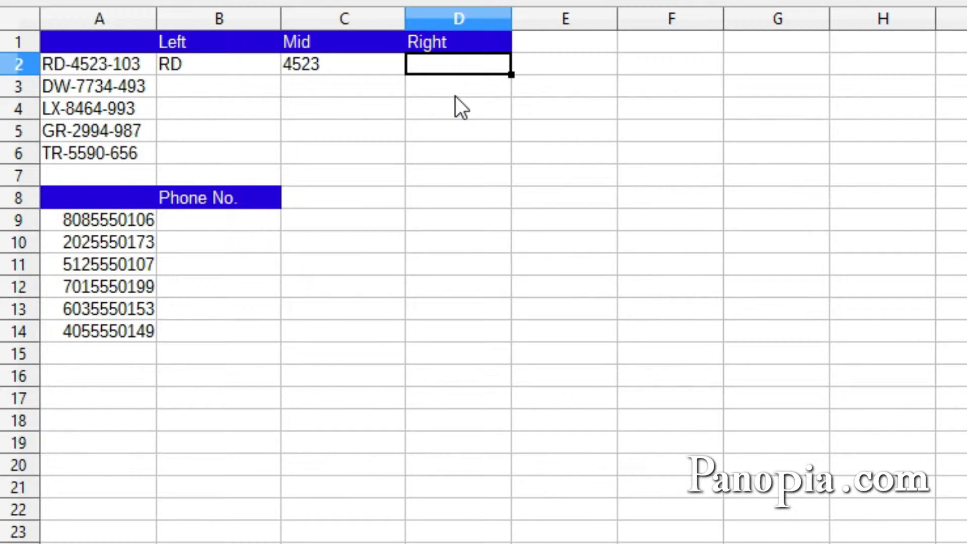
text(=)
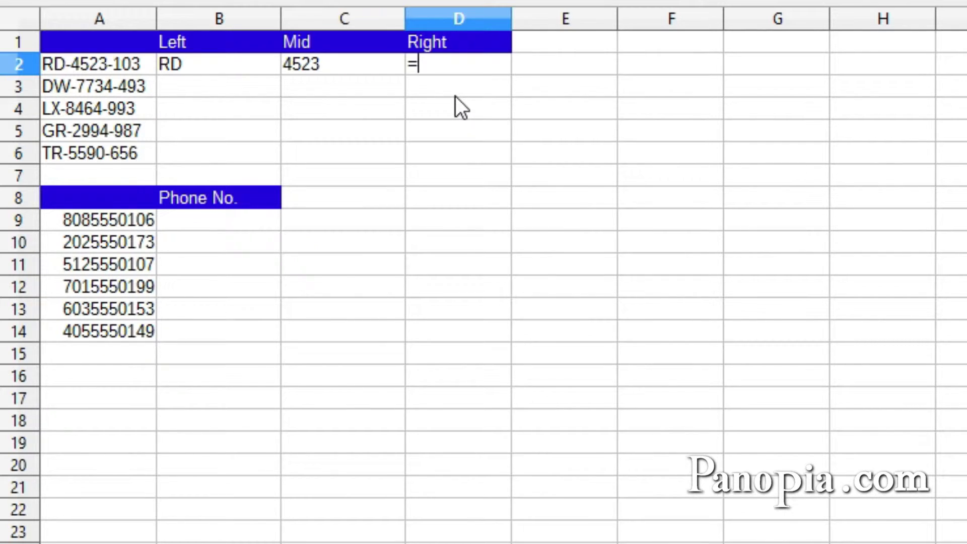
text(right)
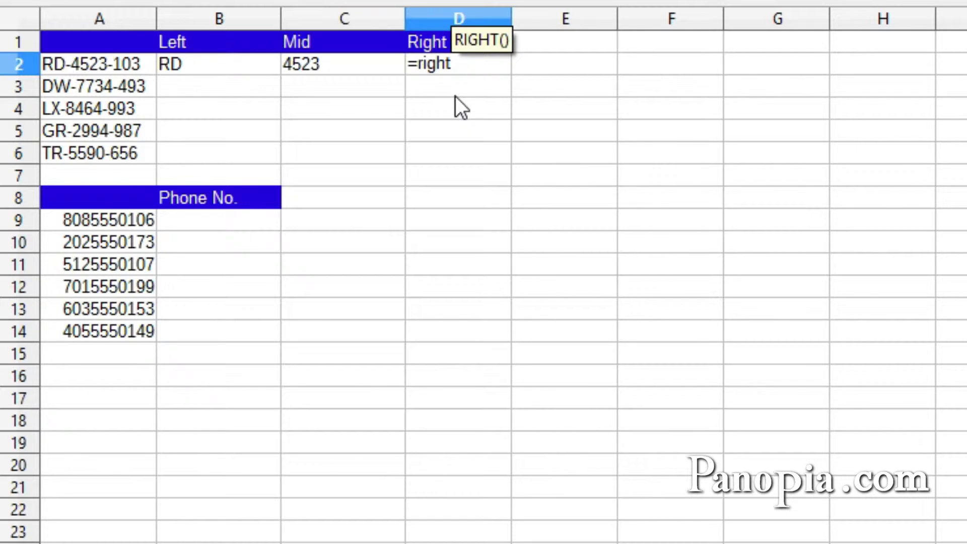
key(Return)
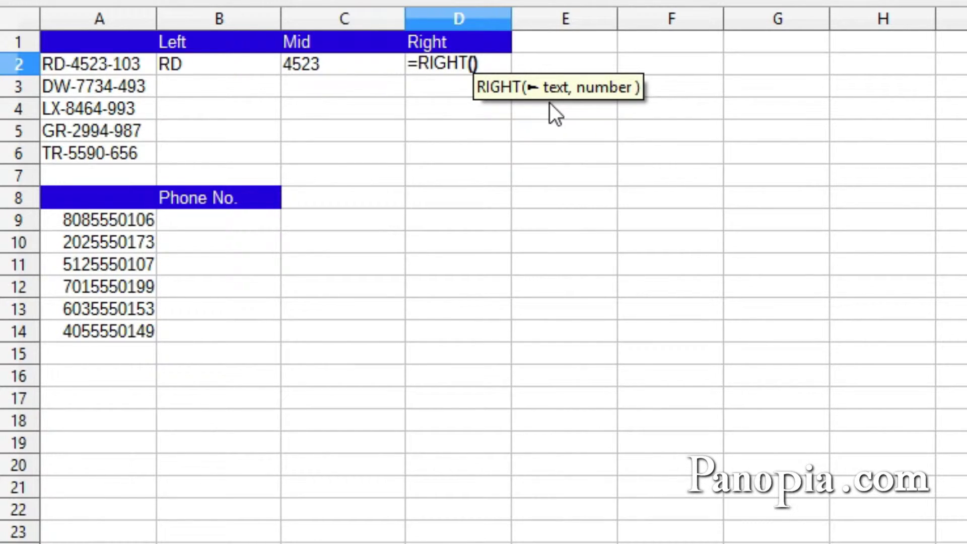
click(114, 60)
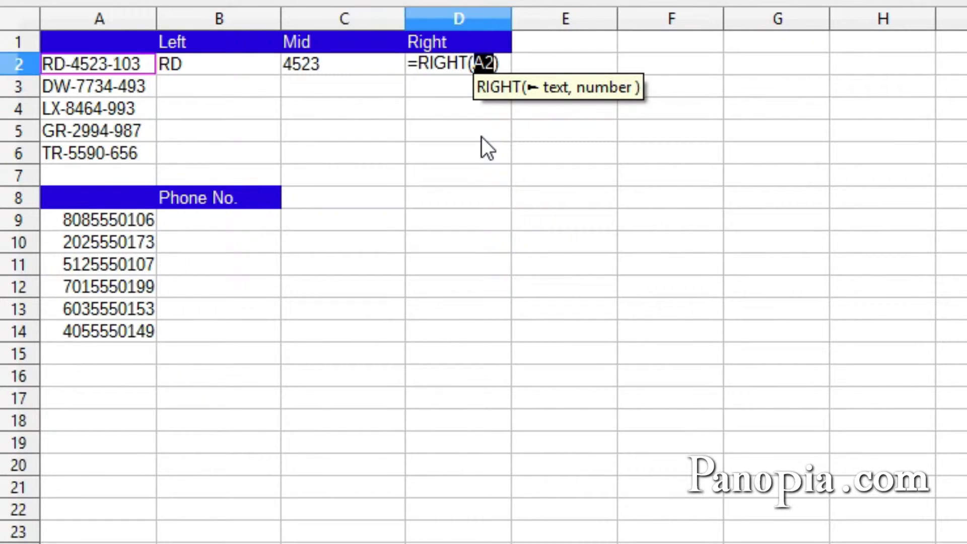
text(,)
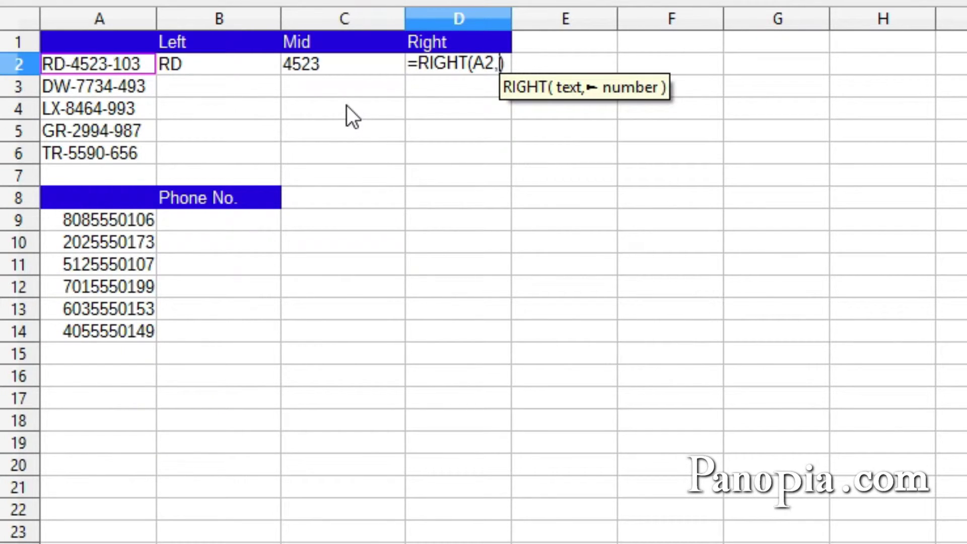
text(3)
key(Return)
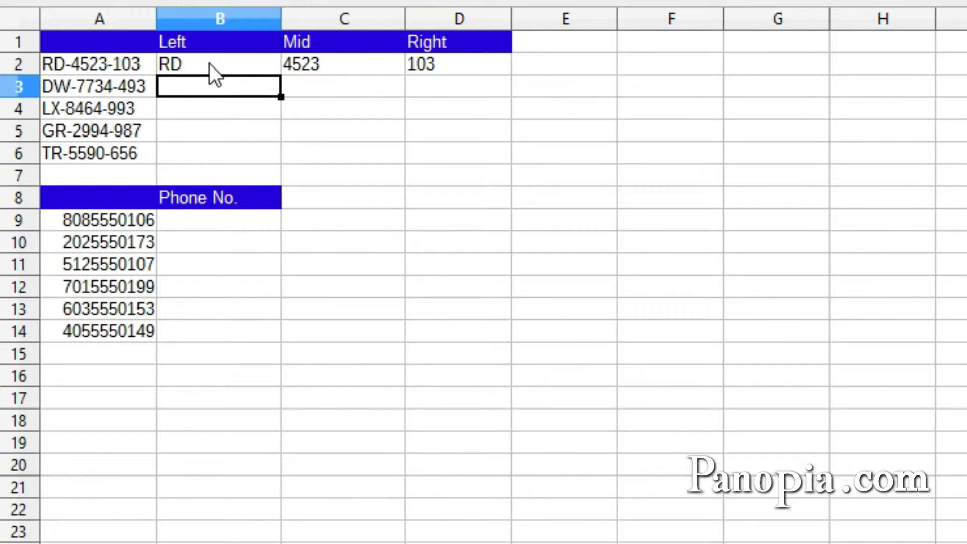
Fill the B2:D2 Left, Mid and Right formulas down to row 6.
drag(209, 63, 464, 66)
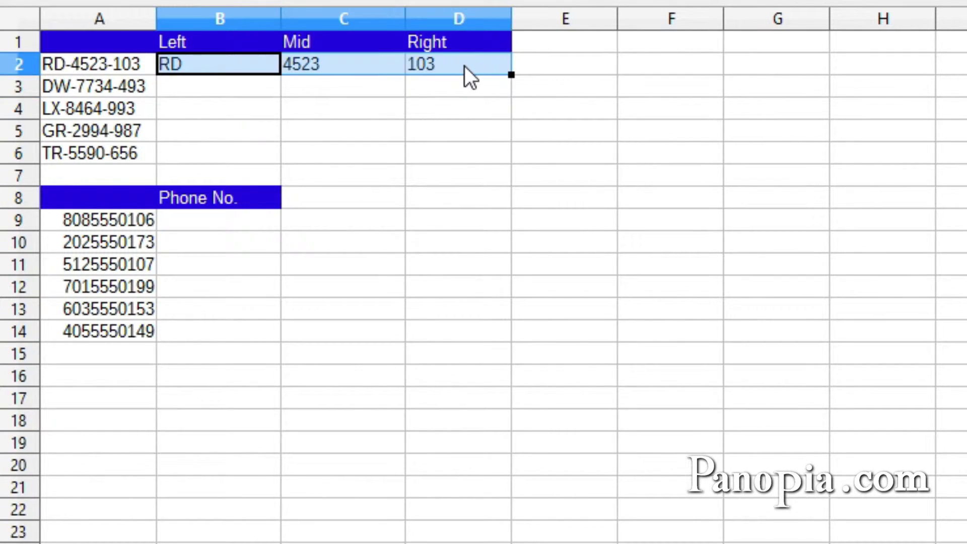
double_click(509, 73)
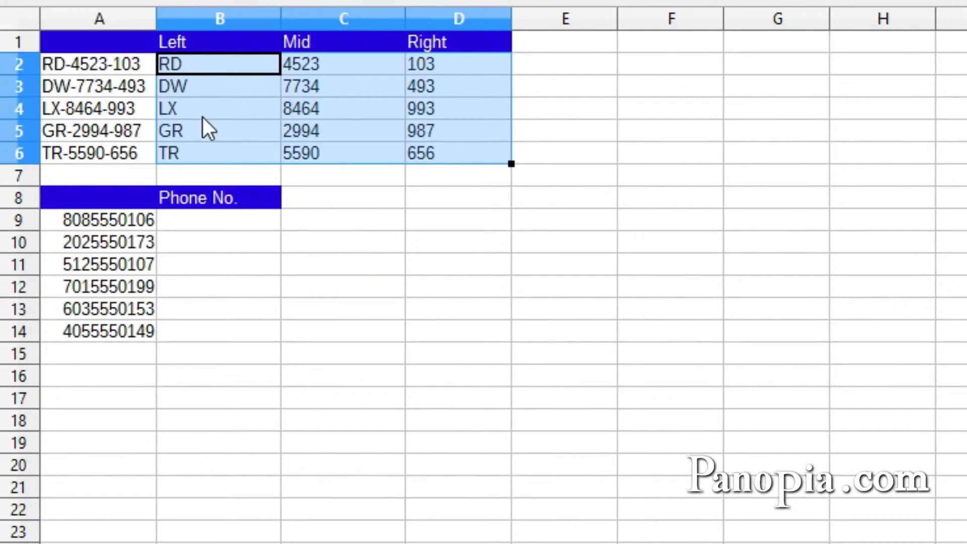
click(268, 426)
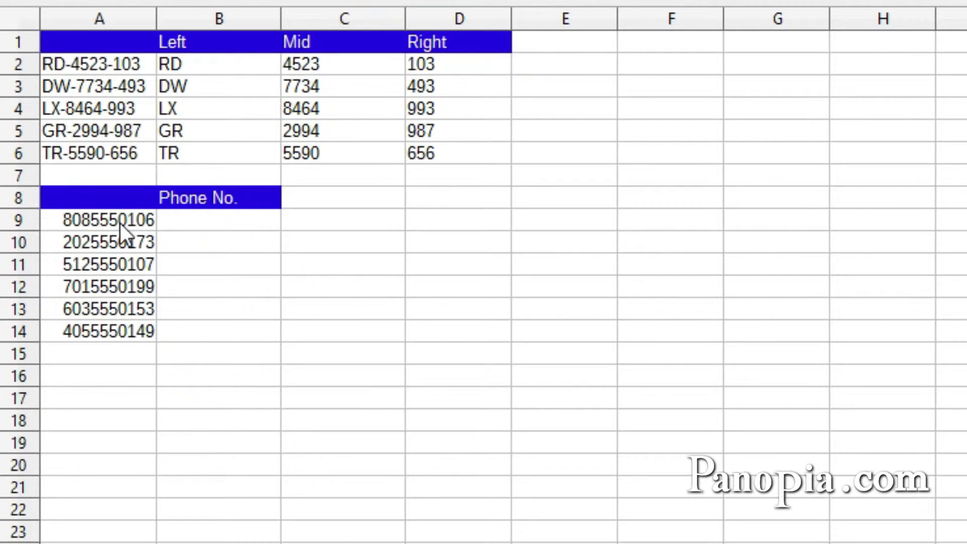
Type ="("&LEFT(A9,3)&") "&MID(A9,4,3)&"-"&RIGHT in B9 for the first phone number.
click(225, 221)
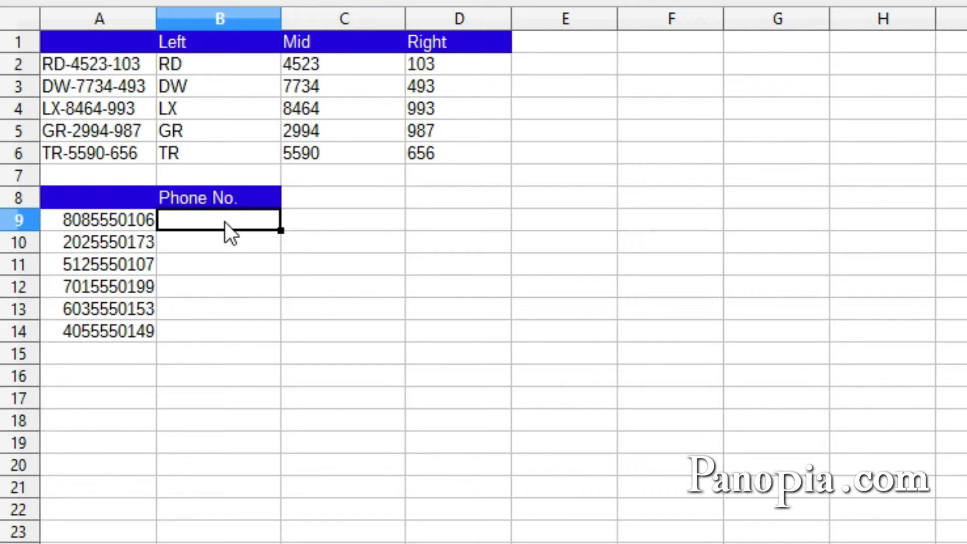
text(=)
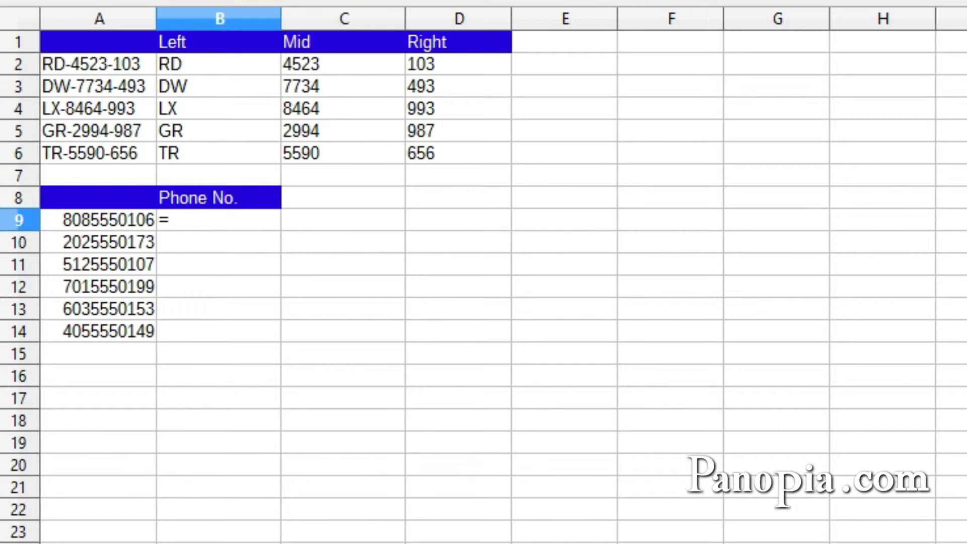
text("()
text("&lef)
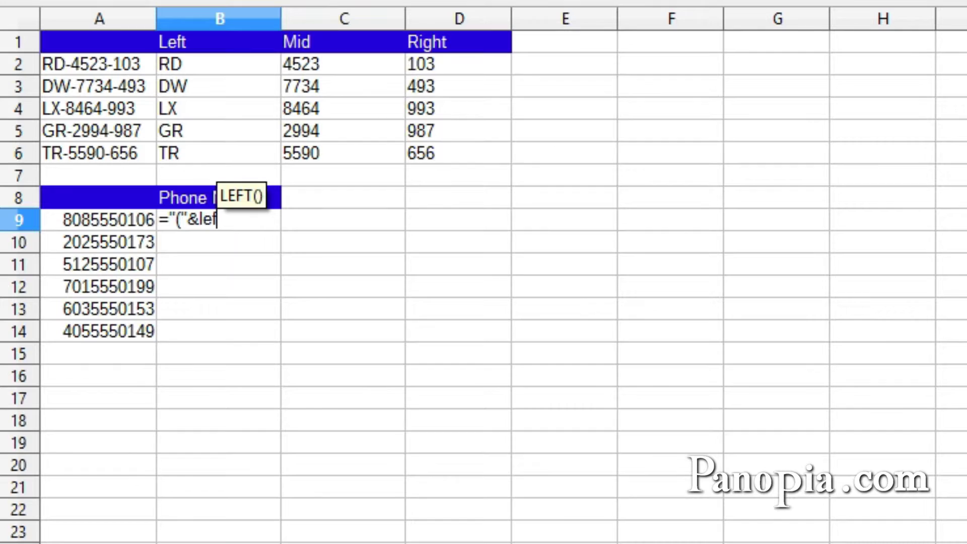
text(t)
key(Return)
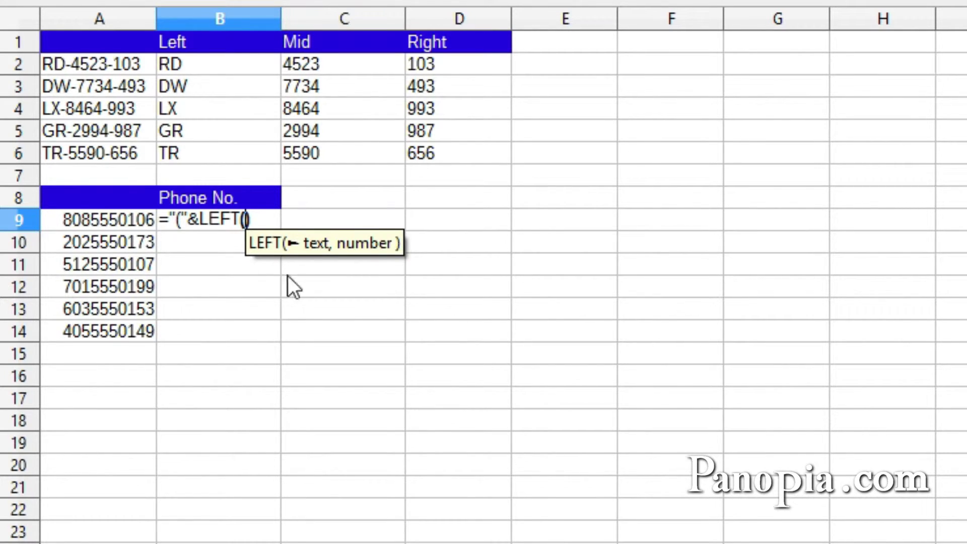
click(104, 219)
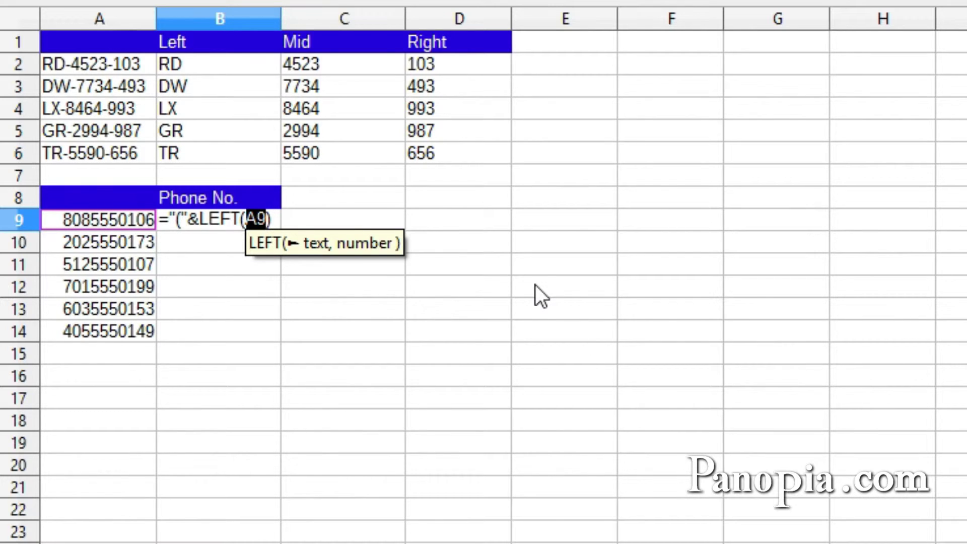
text(,)
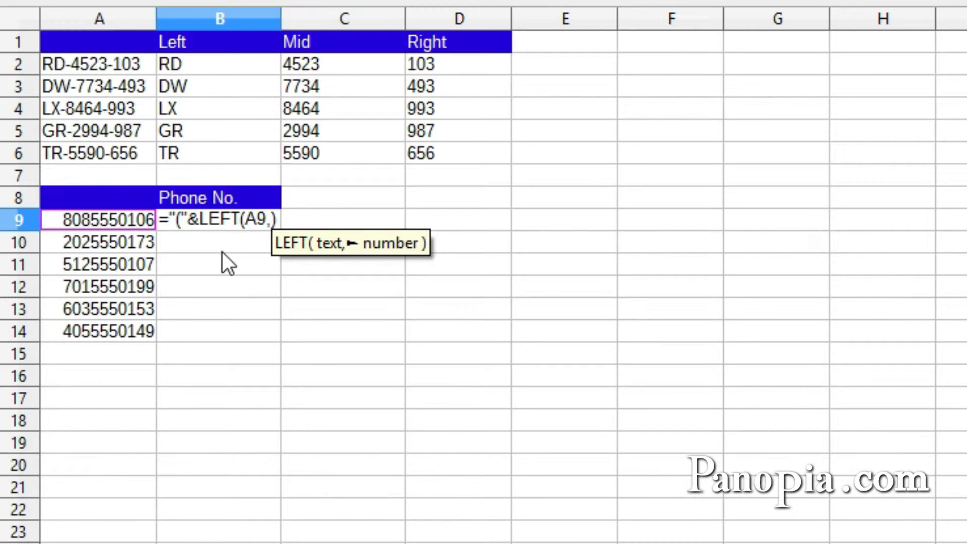
text(3)
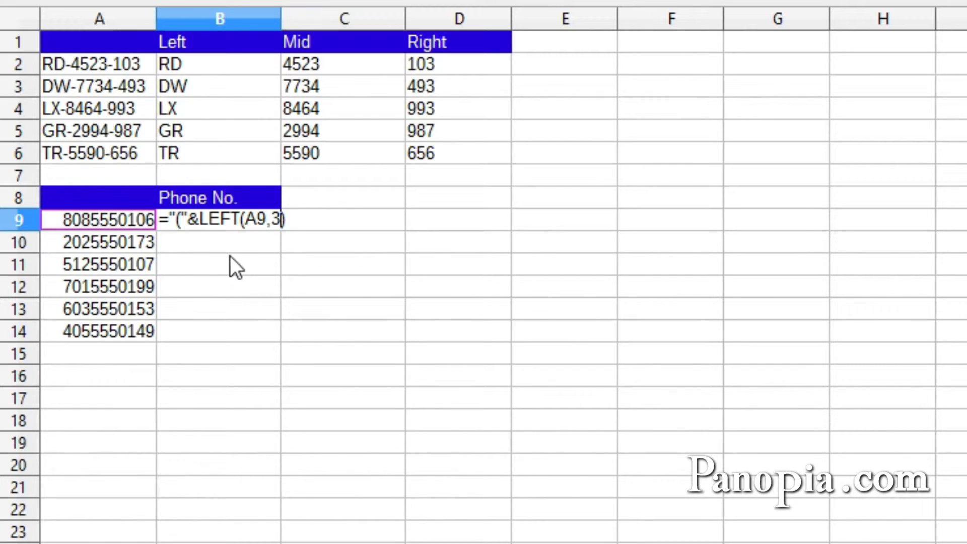
text()&") "&mid)
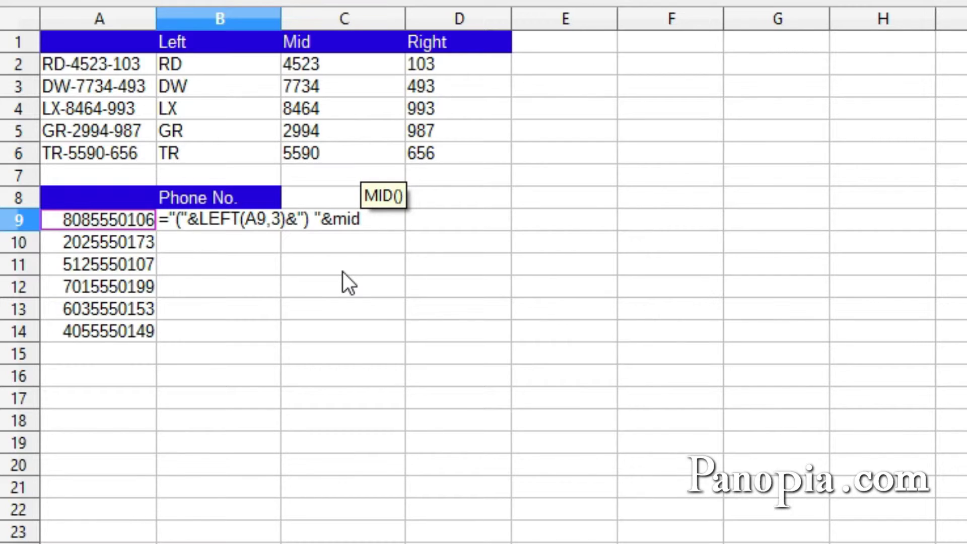
key(Return)
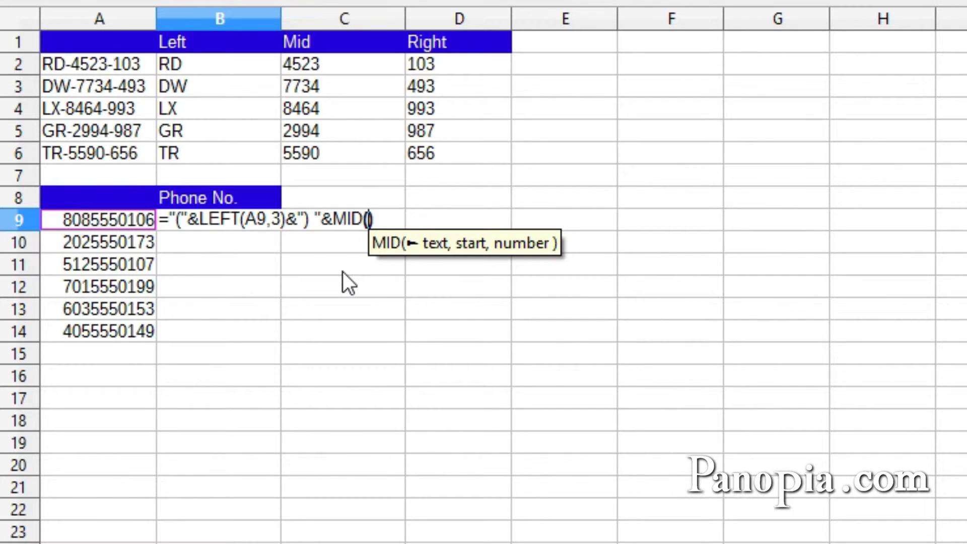
click(96, 219)
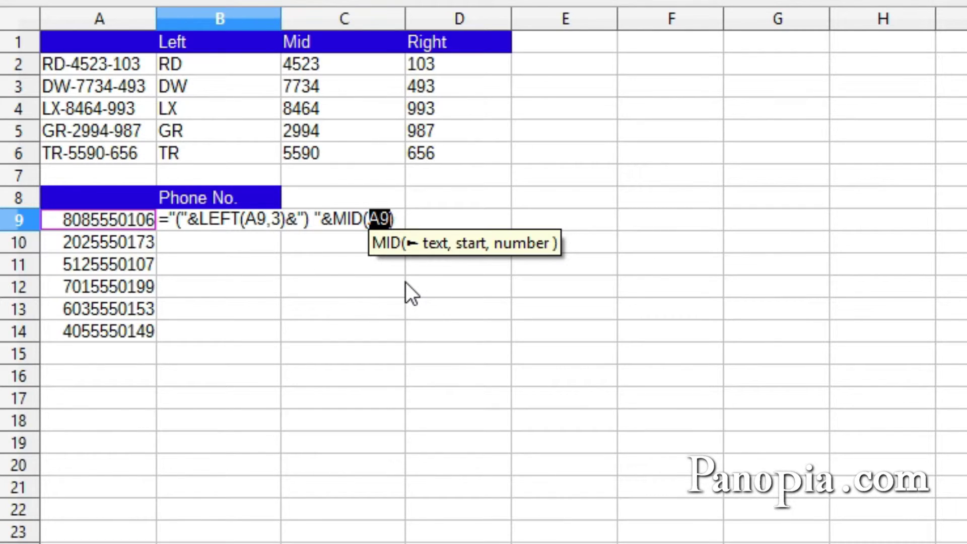
text(,)
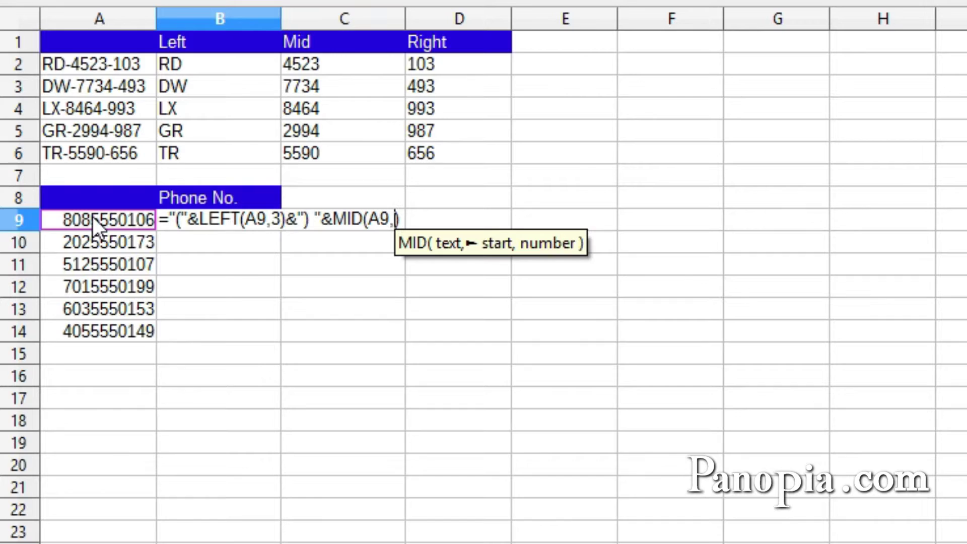
text(4)
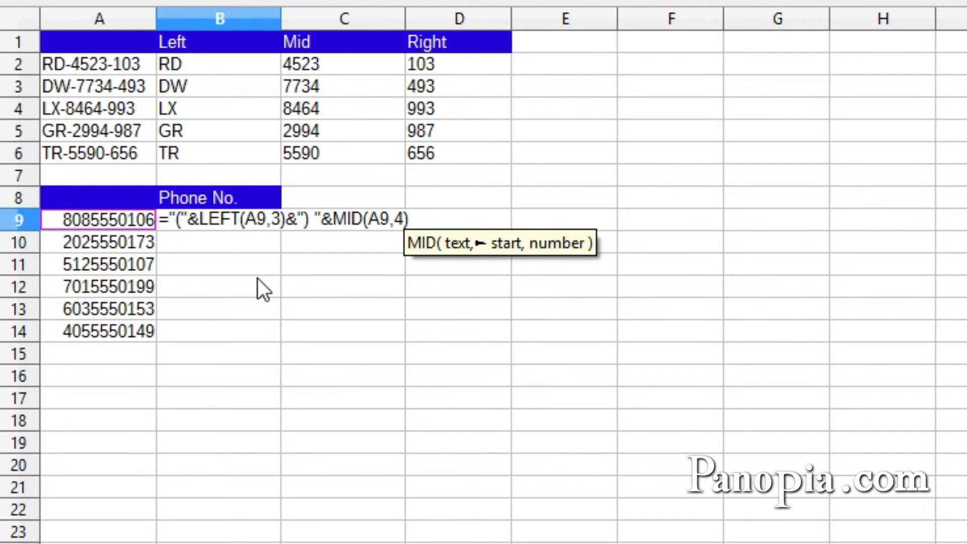
text(,)
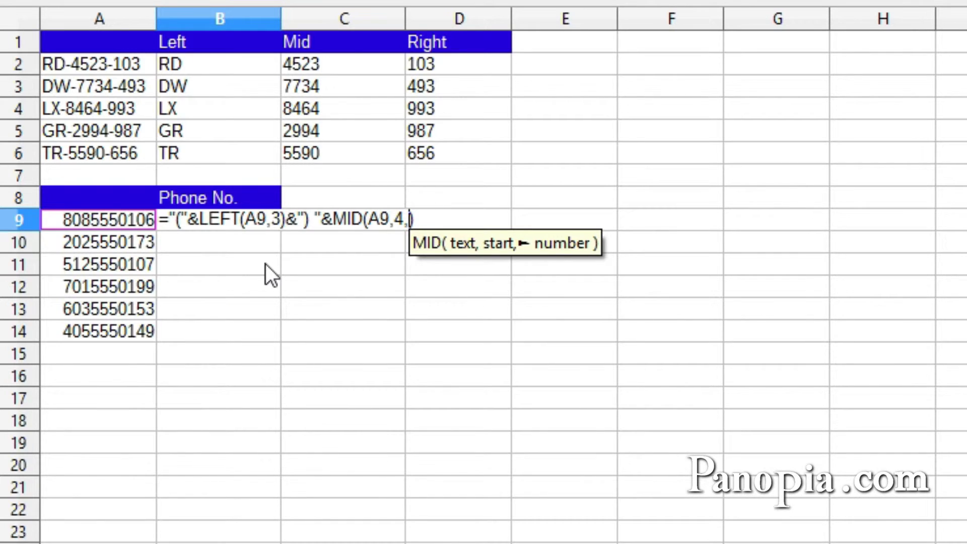
text(3)
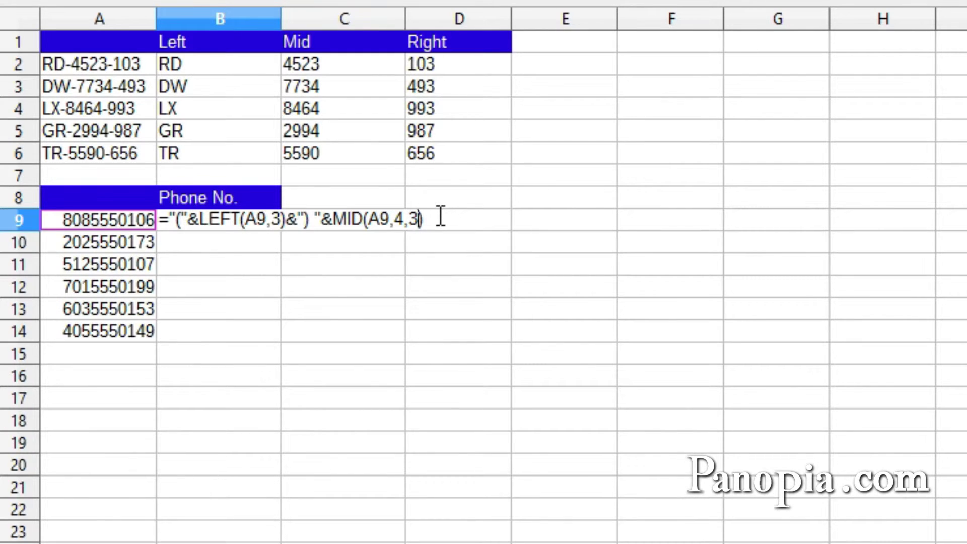
text()&"-)
text("&right)
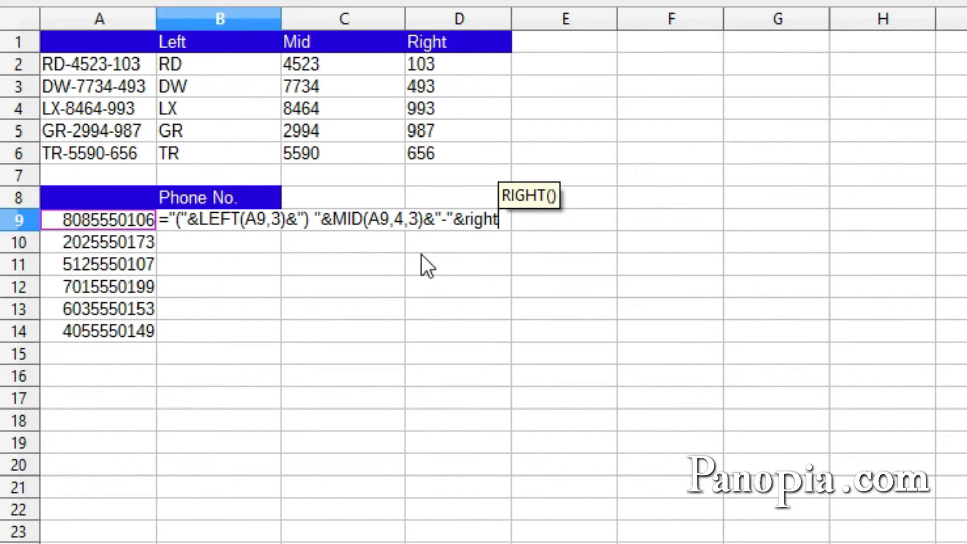
key(Return)
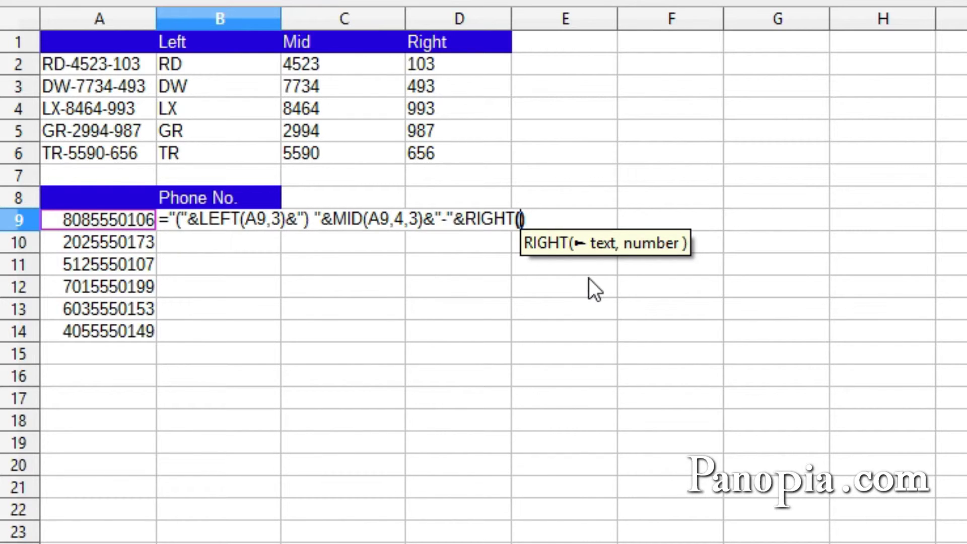
click(107, 221)
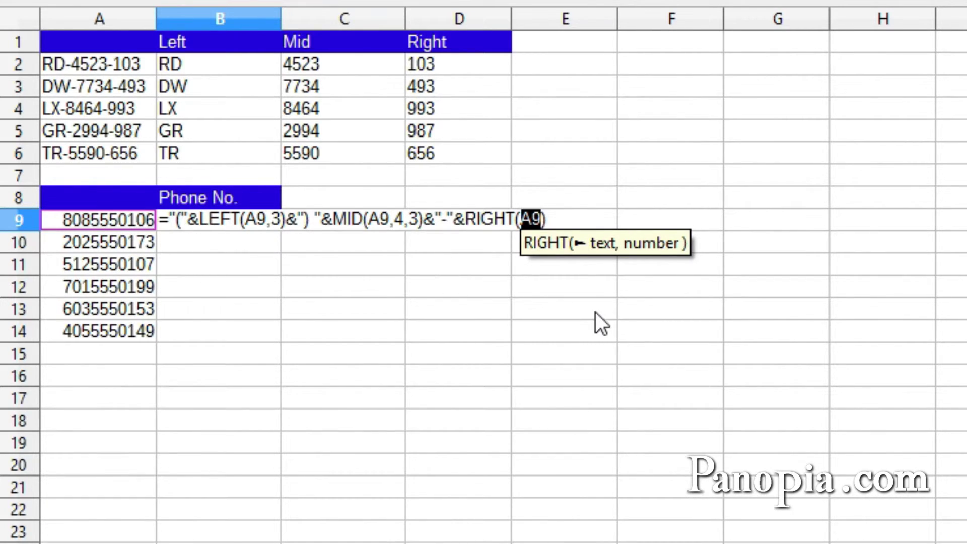
text(,)
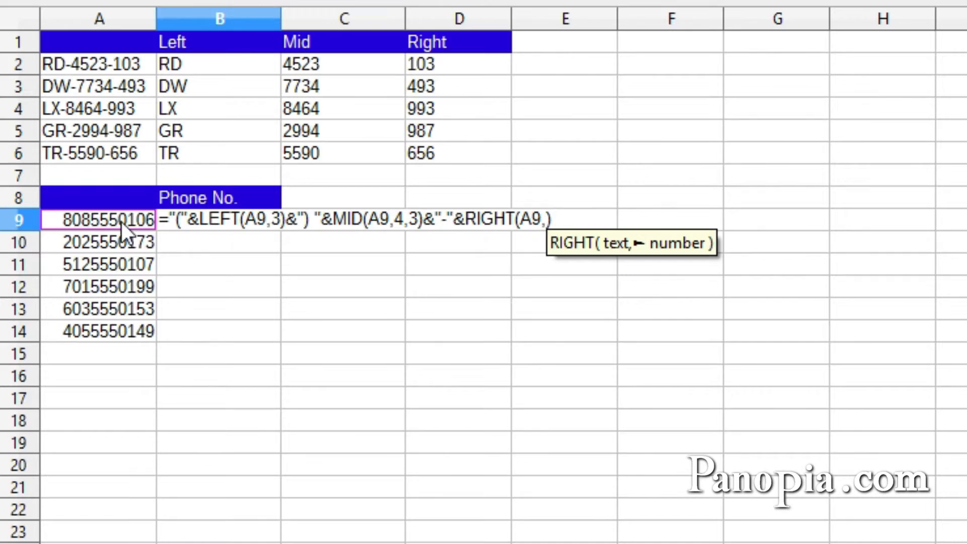
text(4)
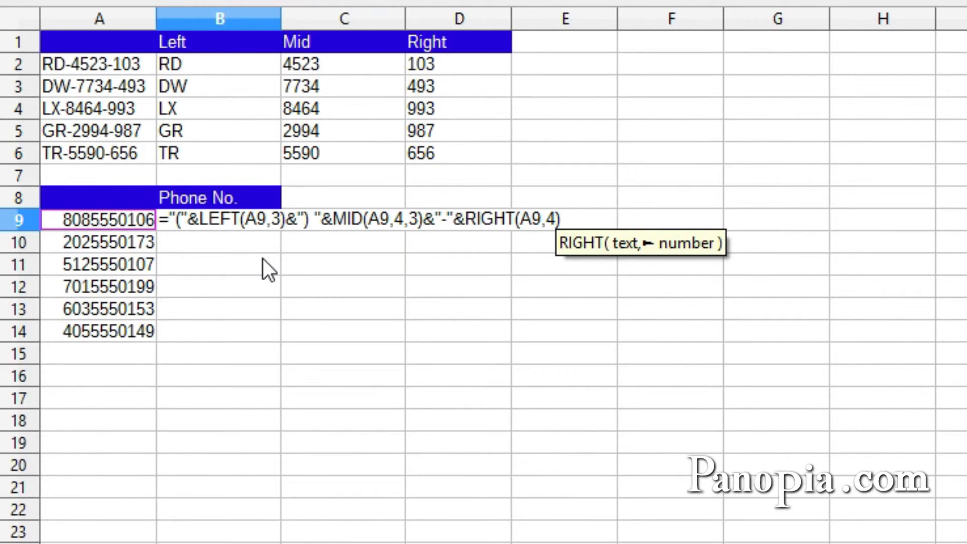
key(Return)
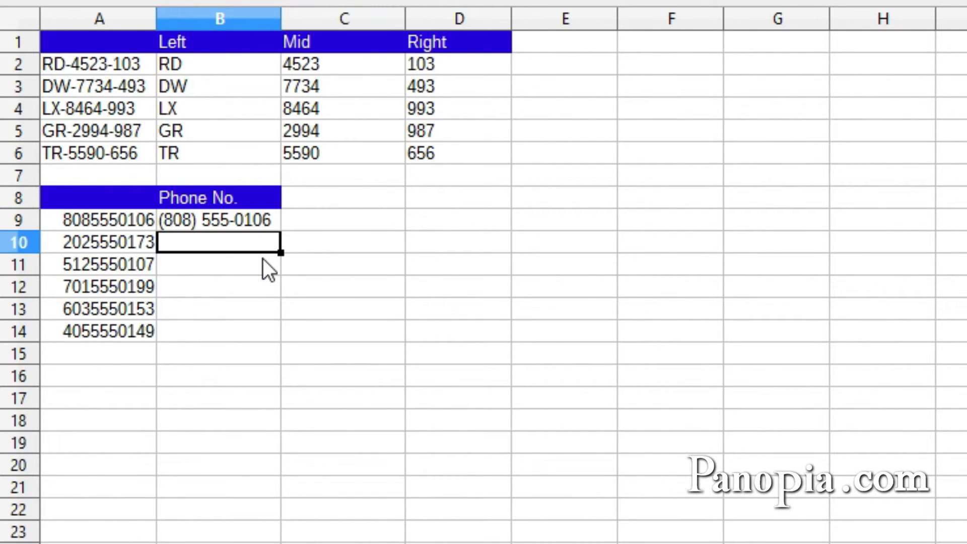
Copy the B9 phone formula down through B14.
click(250, 224)
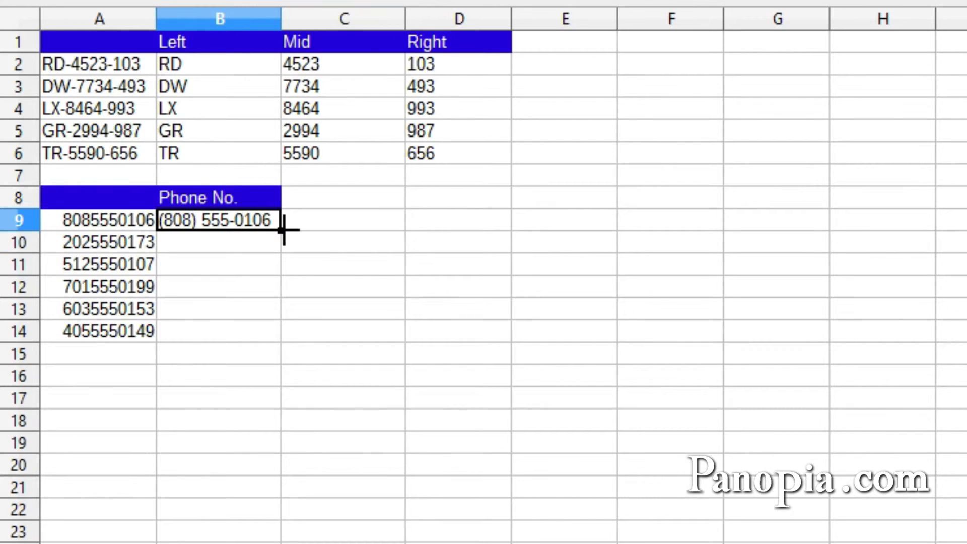
double_click(279, 230)
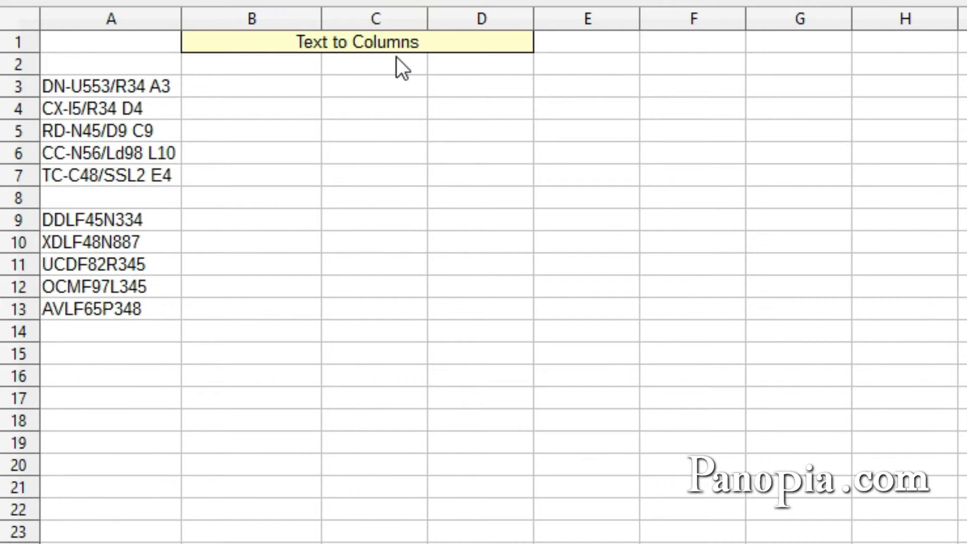
Open Data > Text to Columns for the codes in A3:A7.
drag(133, 86, 104, 178)
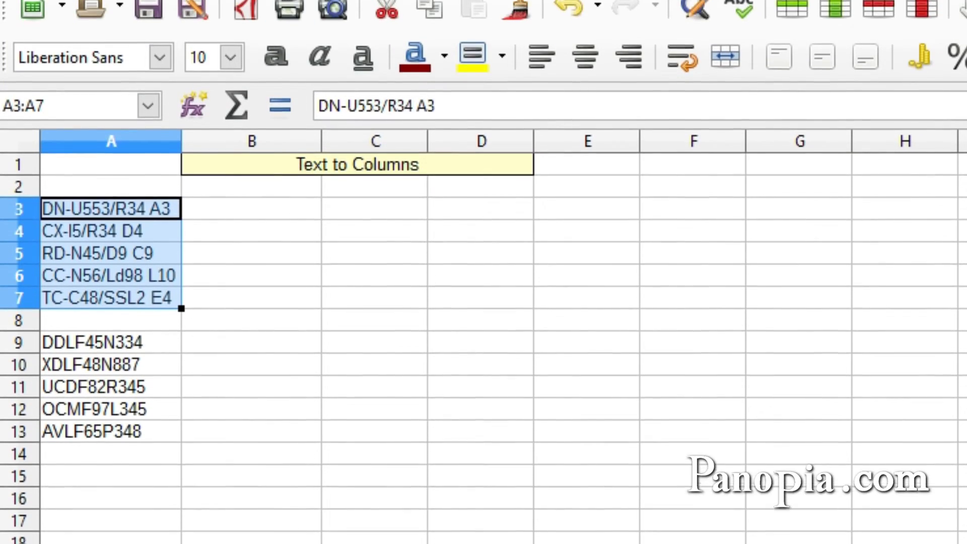
click(327, 5)
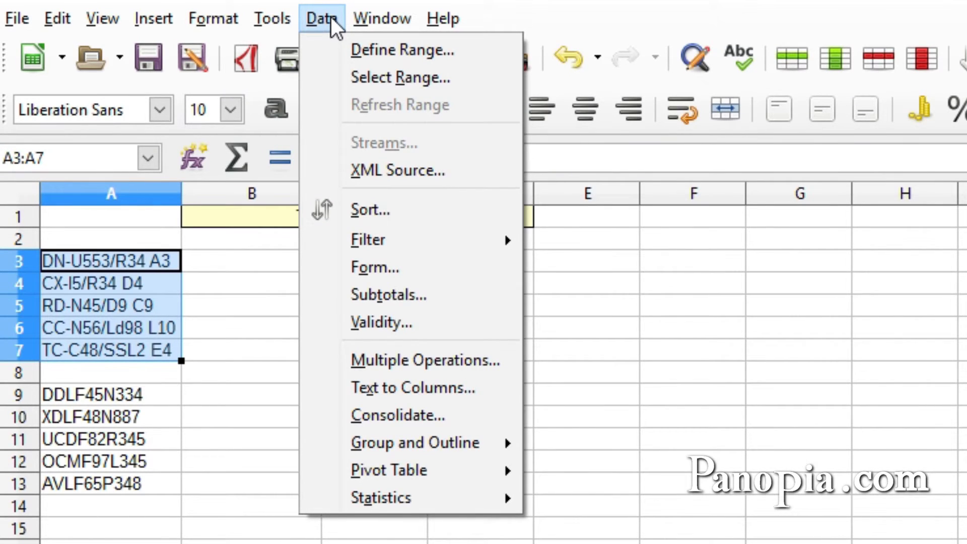
click(392, 380)
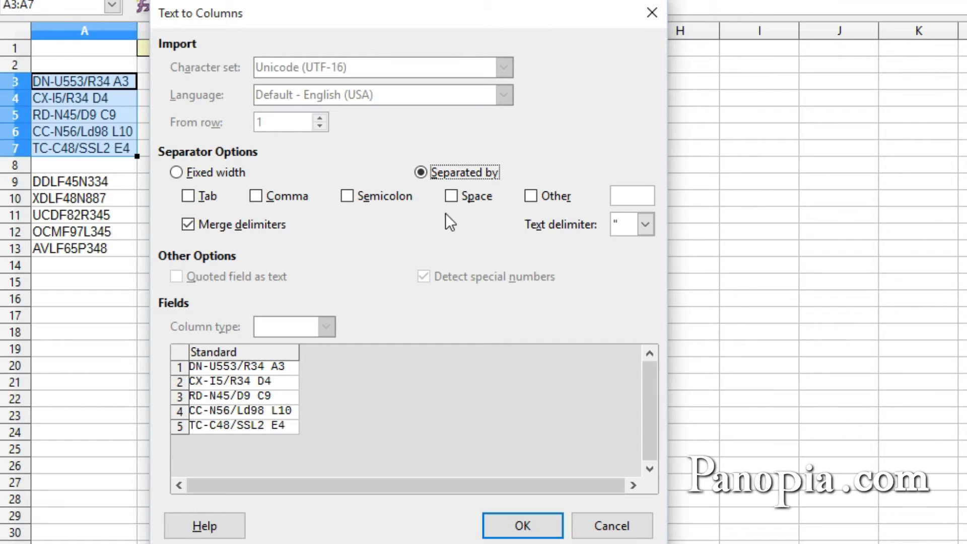
Split A3:A7 at Space plus Other separators -/, filling columns A–D.
click(452, 197)
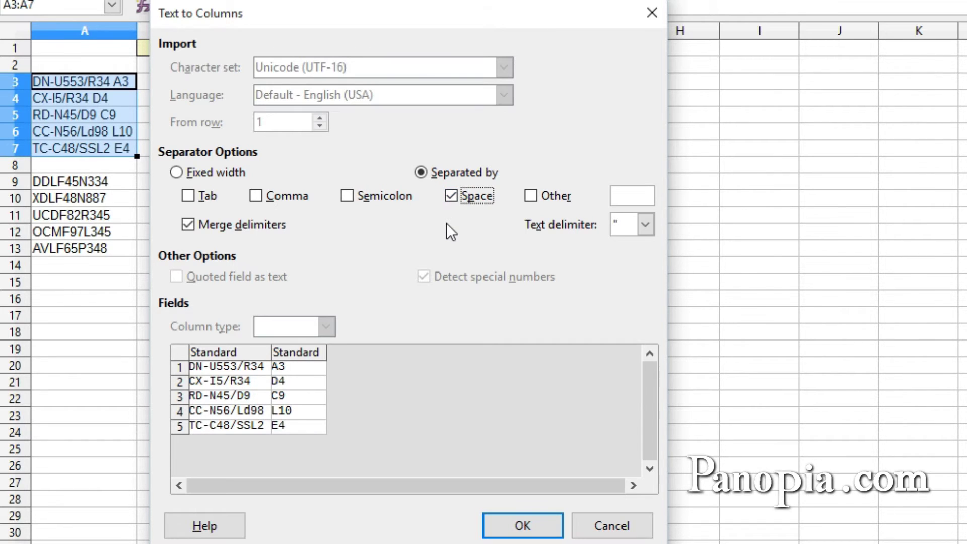
click(530, 195)
text(-)
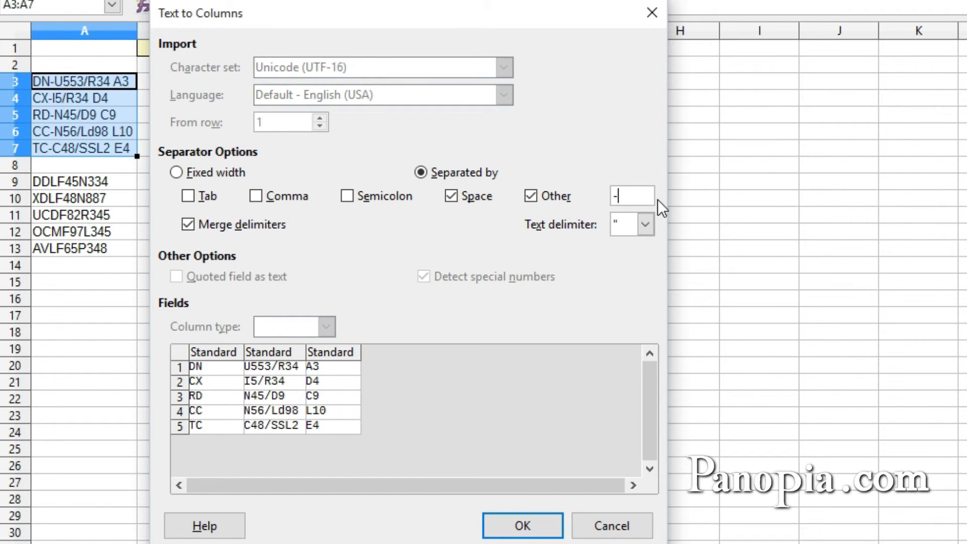
text(/)
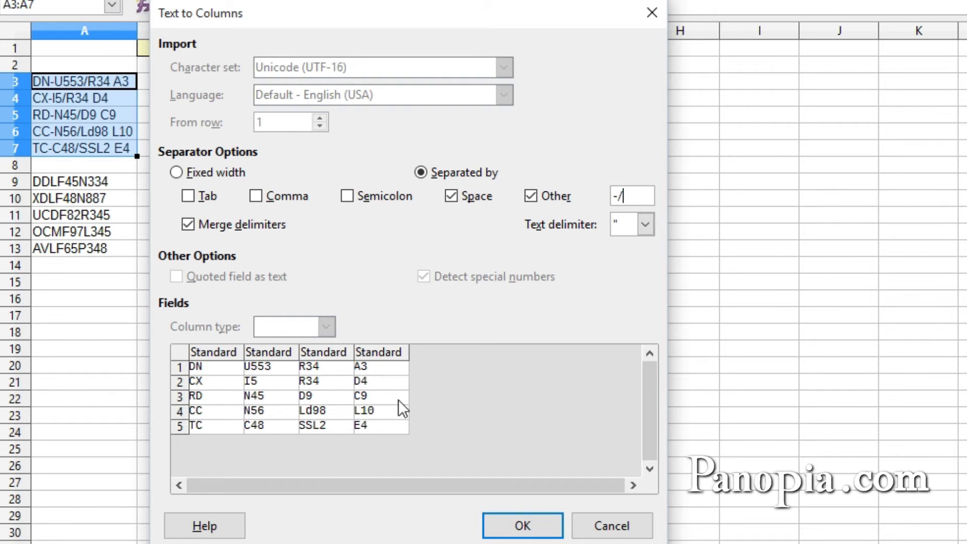
click(522, 525)
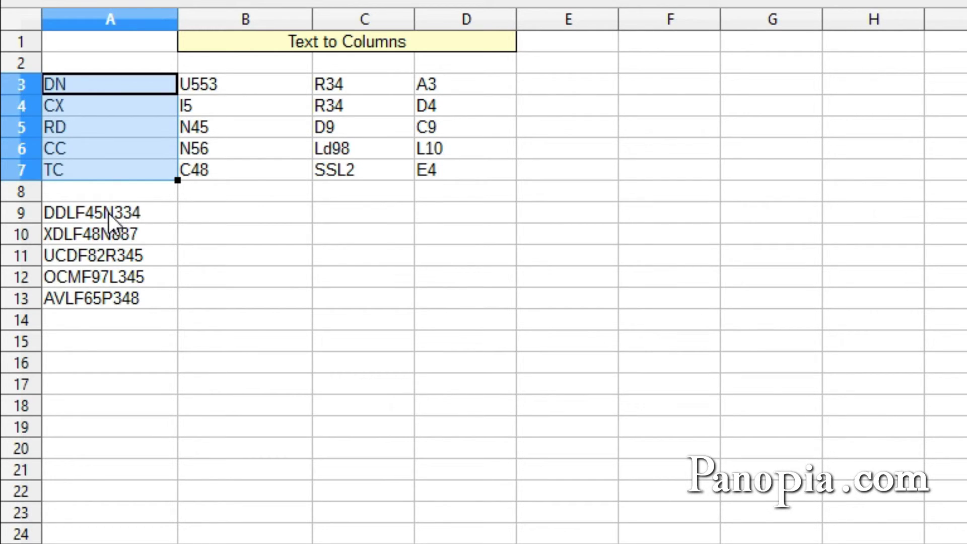
Open Text to Columns for A9:A13 and choose the Fixed width option.
drag(108, 213, 106, 291)
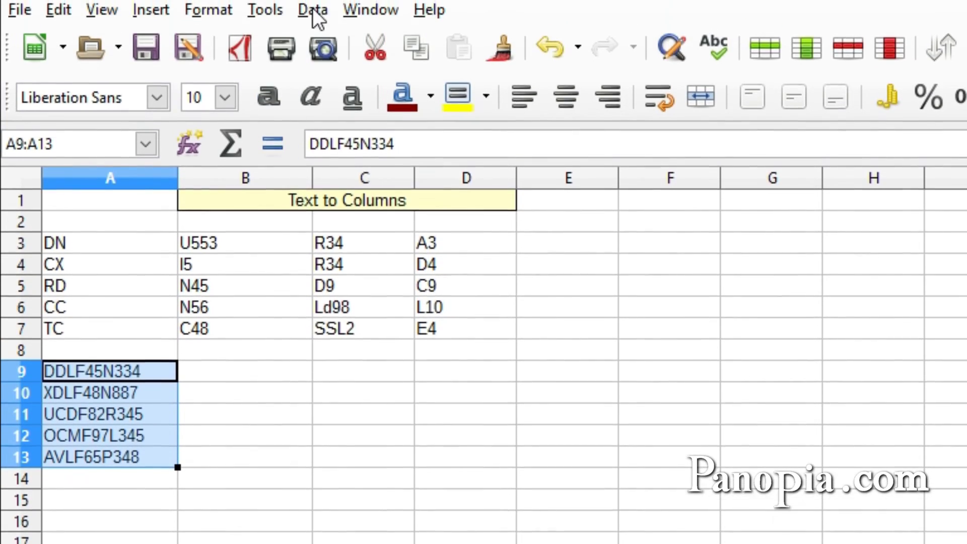
click(312, 10)
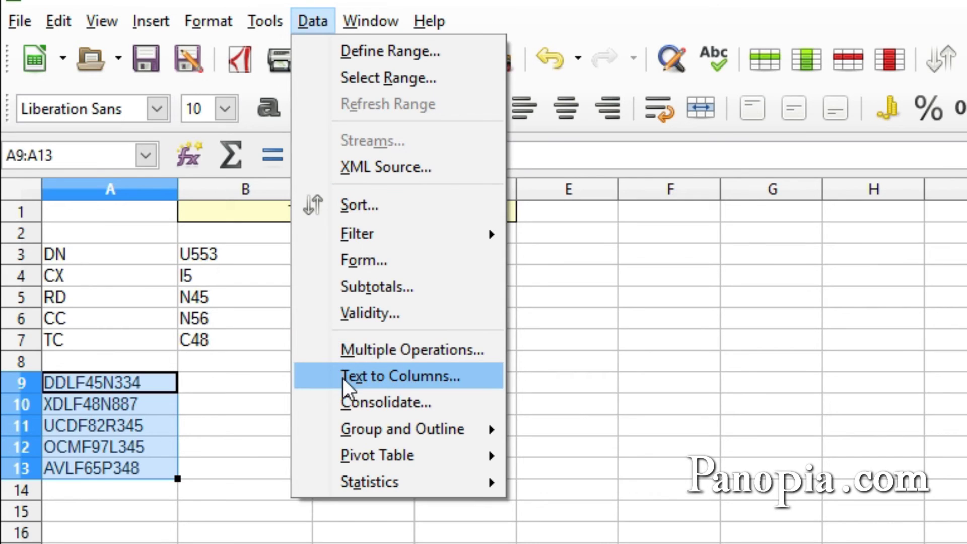
click(343, 378)
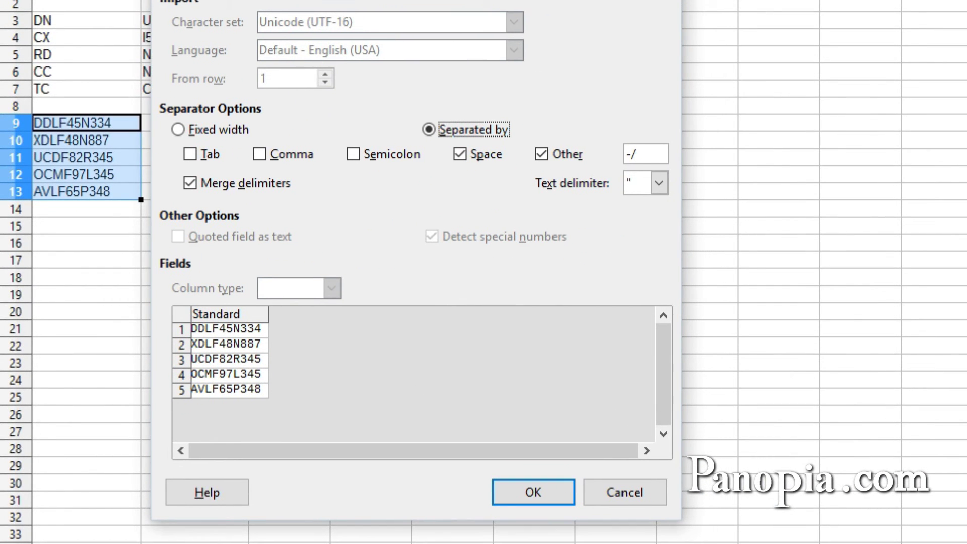
click(180, 130)
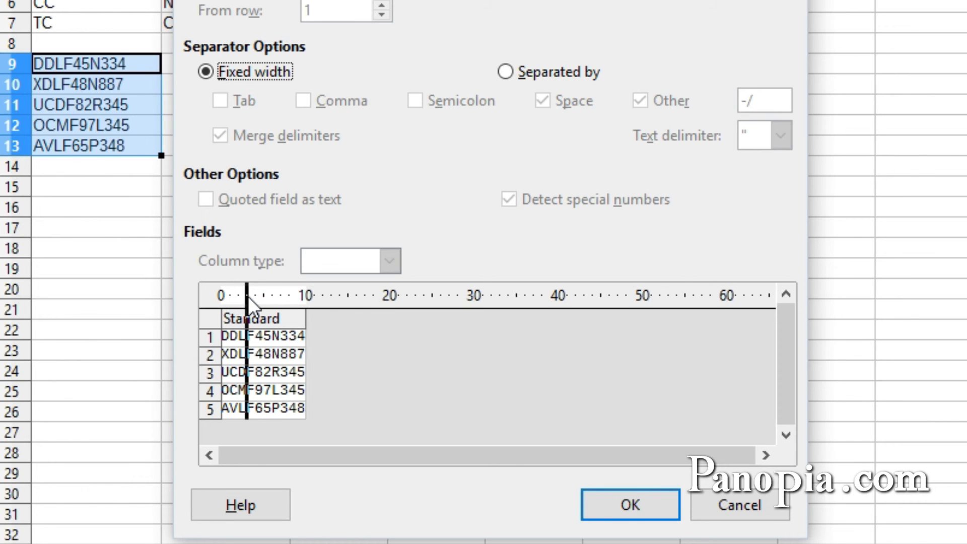
Place column breaks after characters 3 and 6, removing the stray break at 8.
click(247, 296)
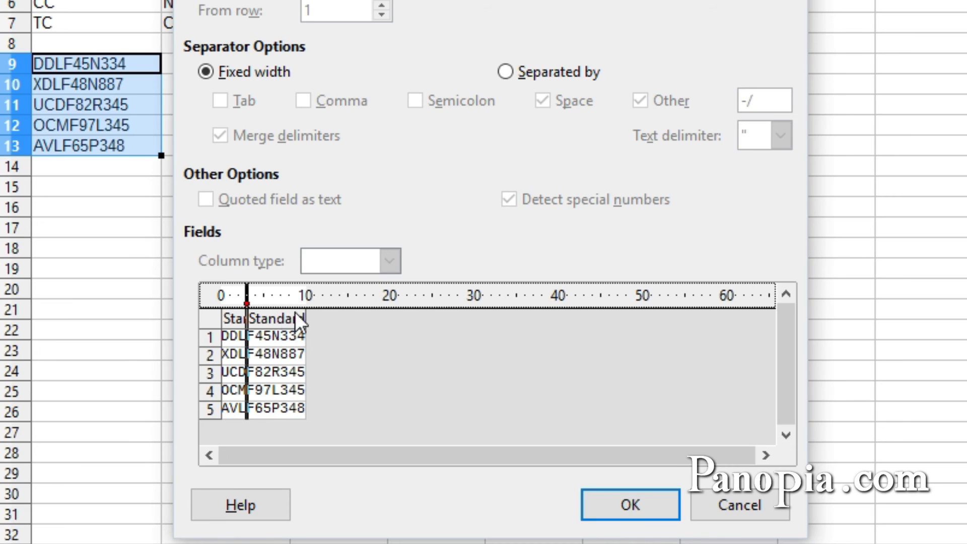
click(271, 294)
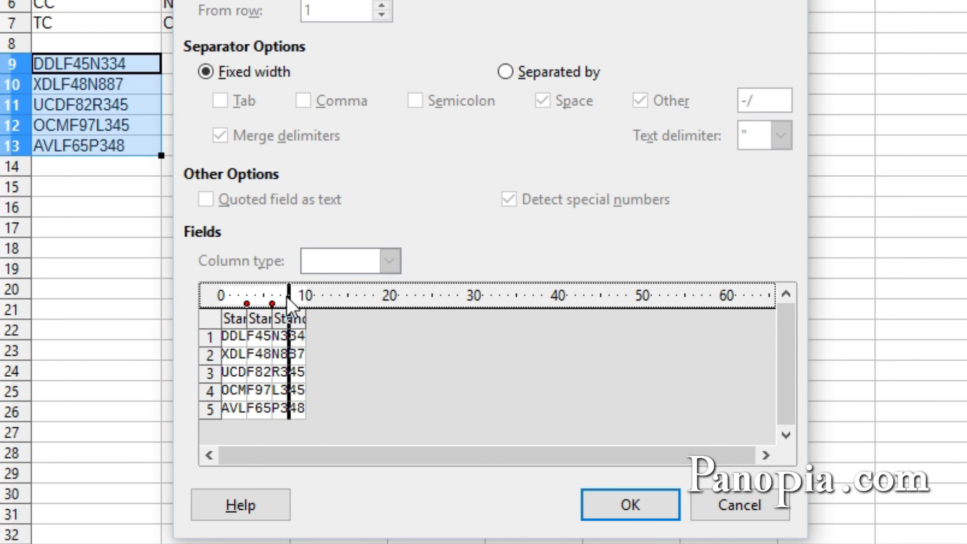
click(287, 298)
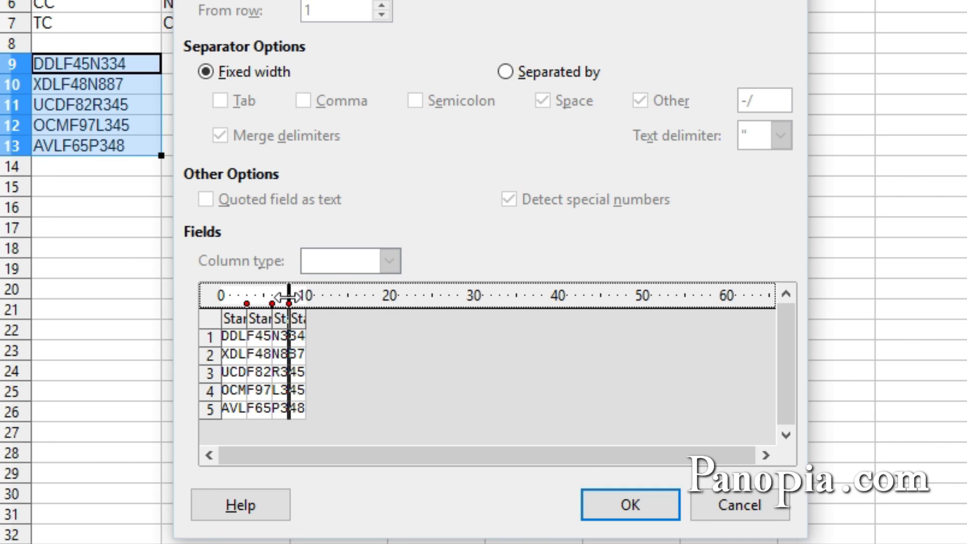
click(287, 297)
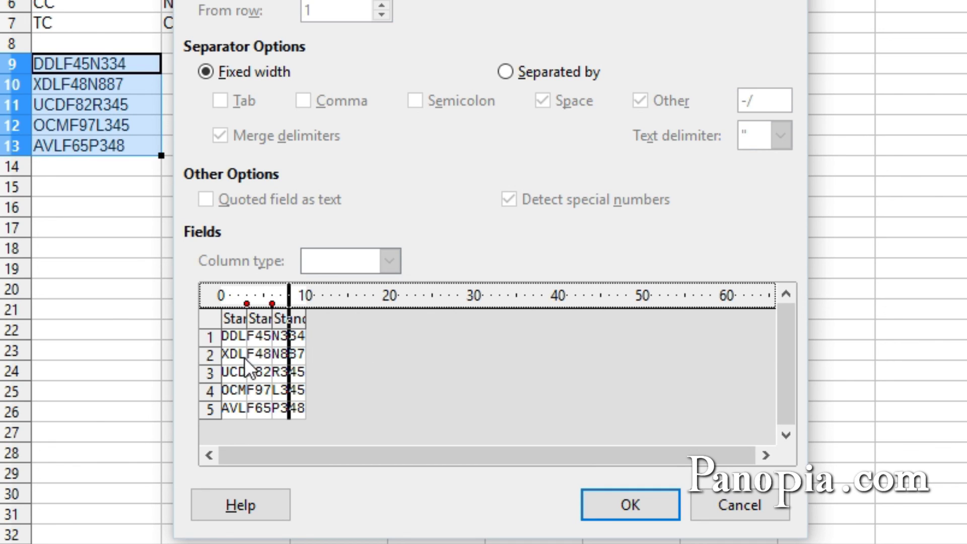
key(Left)
key(Left)
key(Left)
key(Left)
key(Left)
key(Left)
key(Left)
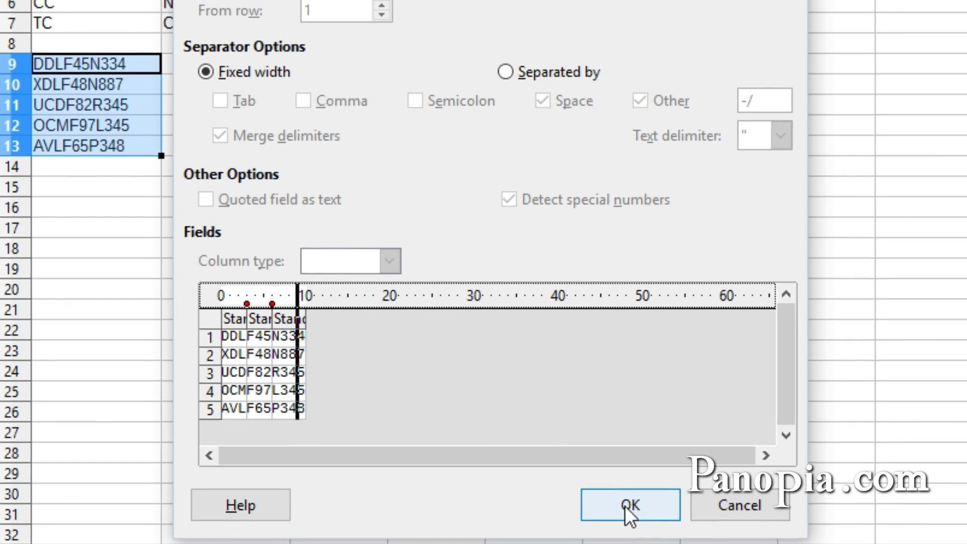
Apply the fixed-width split so A9:A13 fill columns A–C (DDL, F45, N334).
click(628, 508)
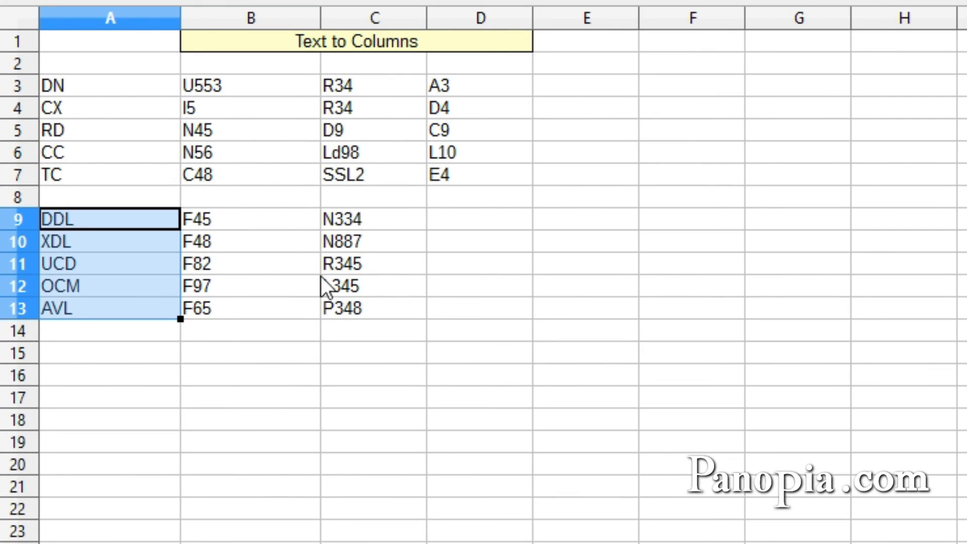